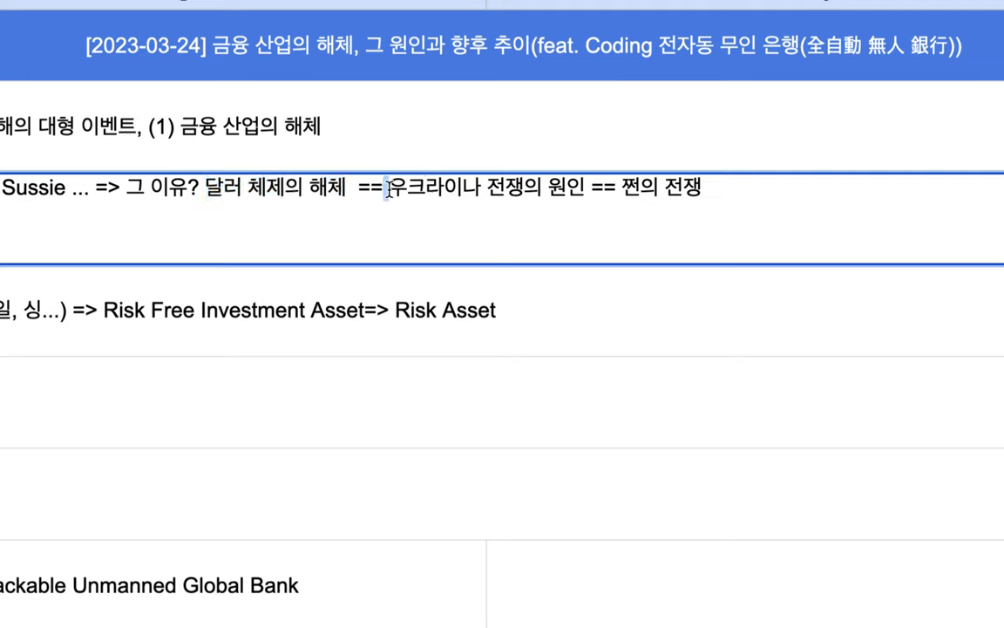
{"action": "left_click_drag", "start_coordinate": [622, 187], "coordinate": [708, 190]}
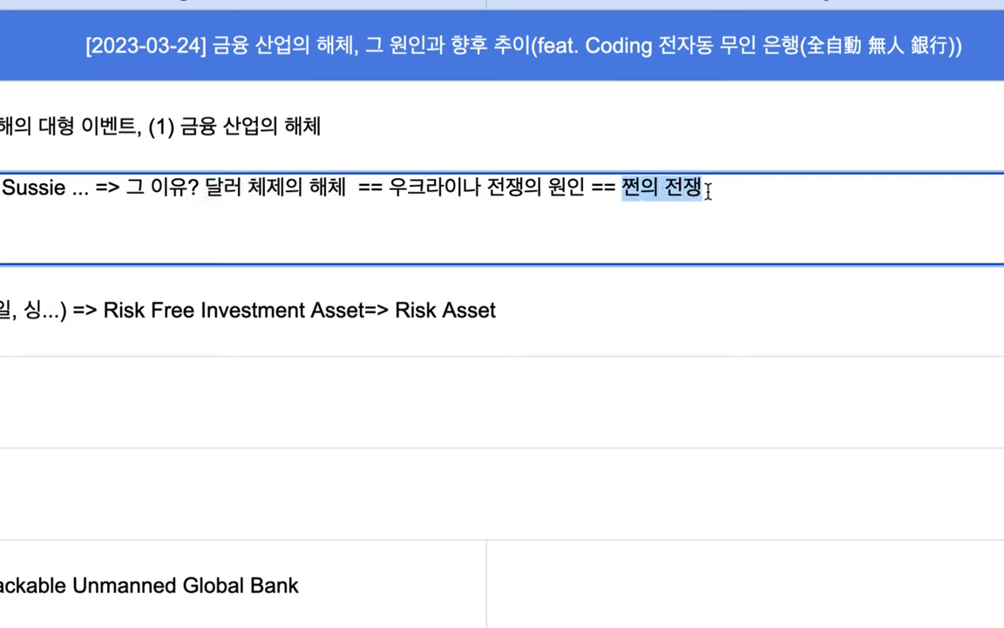
{"action": "left_click_drag", "start_coordinate": [206, 187], "coordinate": [281, 188]}
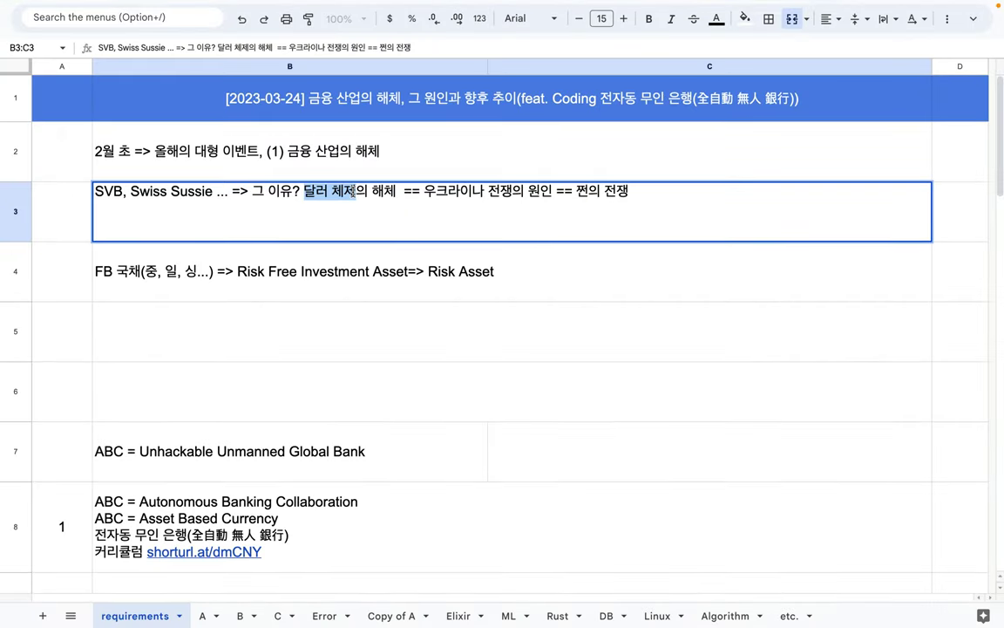
- Enter the note "기축 통화 체제의 해체 =>" in merged cell B5:C5
{"action": "left_click", "coordinate": [400, 317]}
{"action": "type", "text": "rlc"}
{"action": "key", "text": "BackSpace"}
{"action": "type", "text": "기축 통ㅎ"}
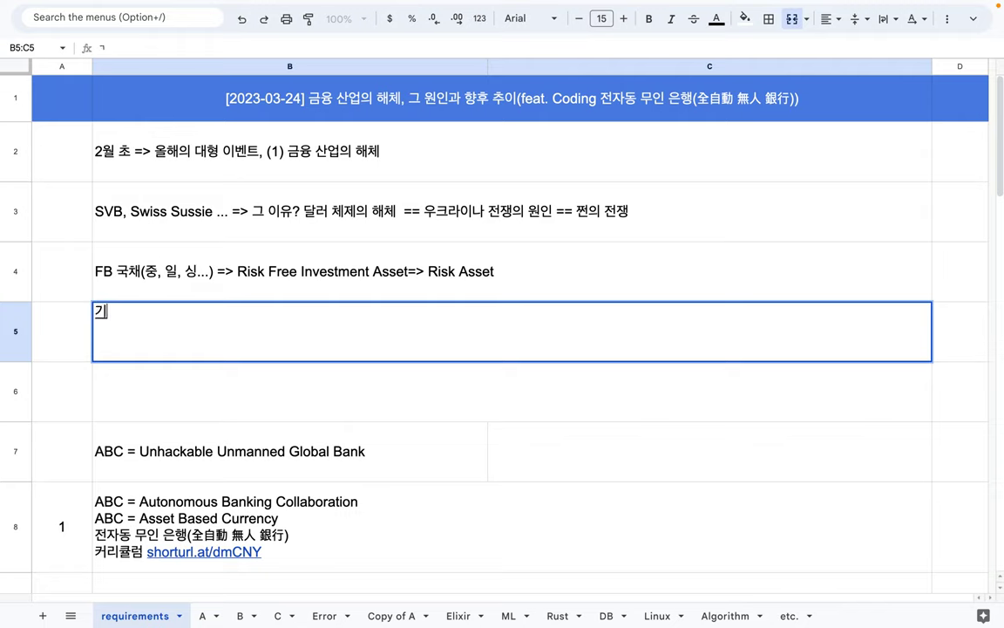
{"action": "type", "text": "화 체제의 해체"}
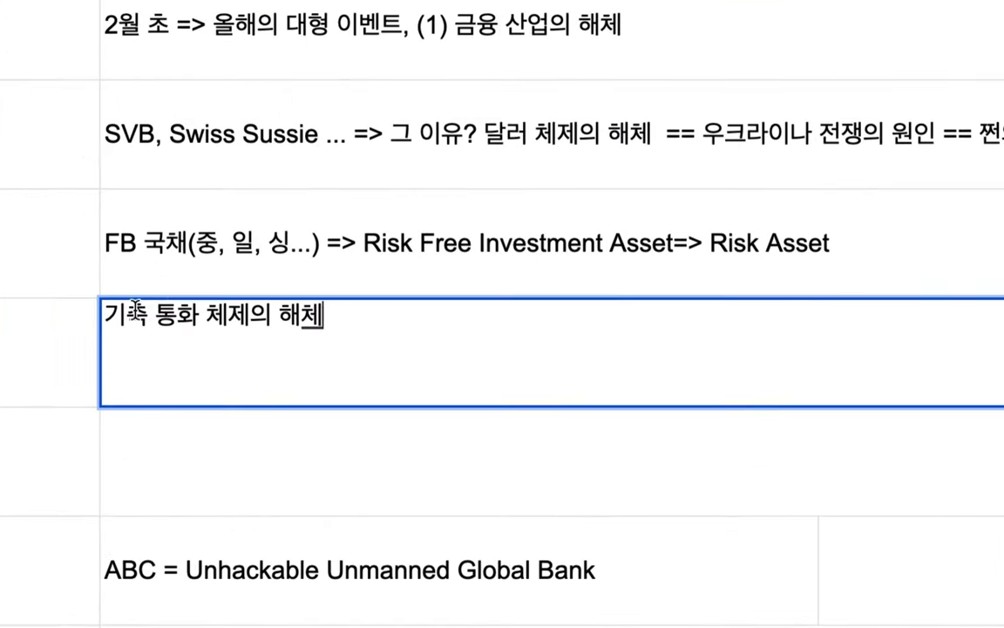
{"action": "type", "text": " =>"}
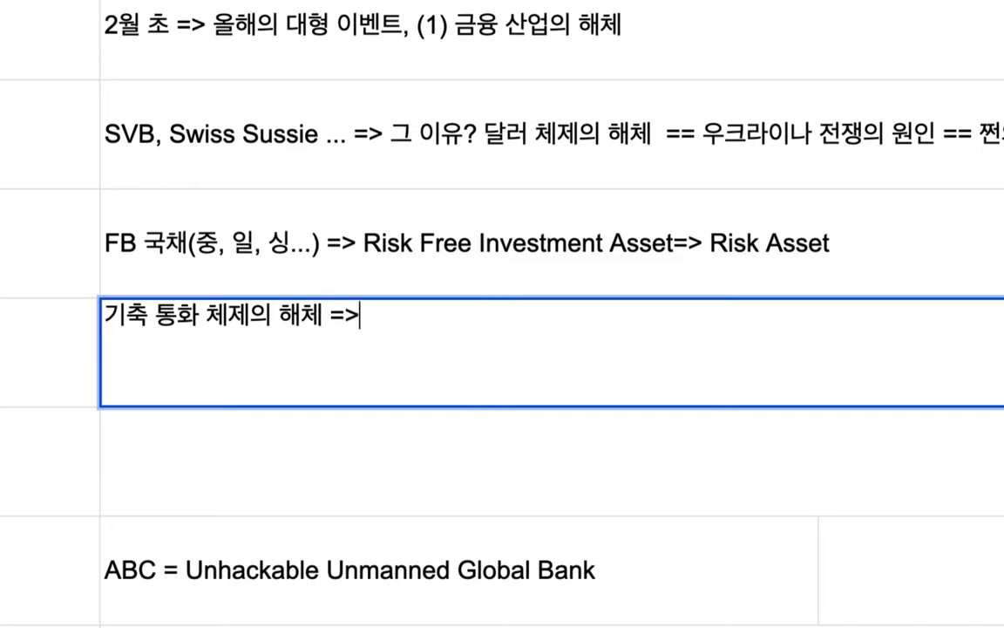
- Insert the currency list "(USD, JPY, EUR, BRP)" directly after "기축 통화" in the row 5 note
{"action": "left_click", "coordinate": [186, 316]}
{"action": "type", "text": "(달"}
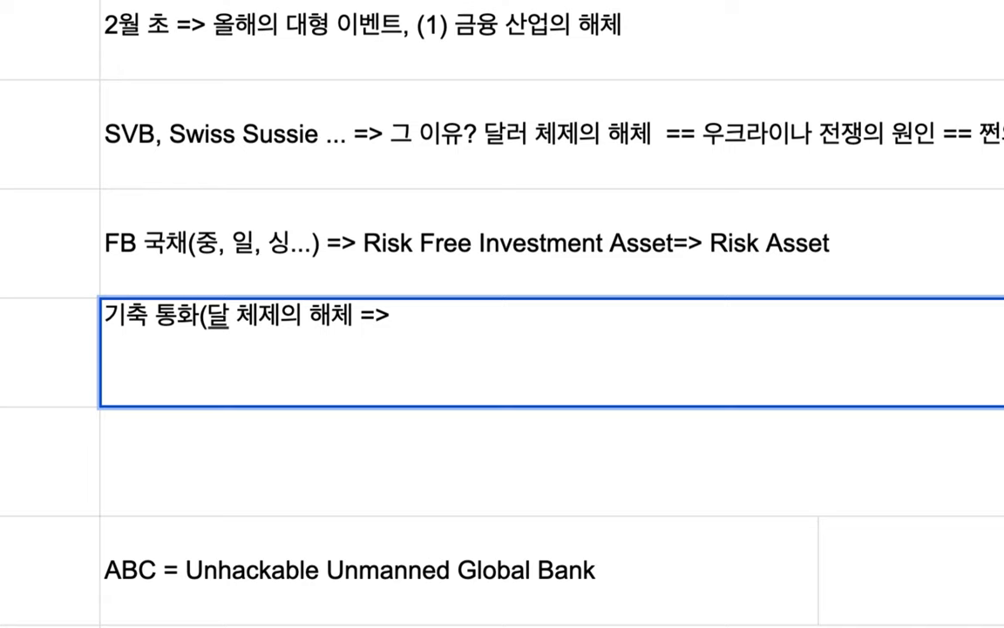
{"action": "key", "text": "BackSpace"}
{"action": "key", "text": "BackSpace"}
{"action": "key", "text": "BackSpace"}
{"action": "type", "text": "US"}
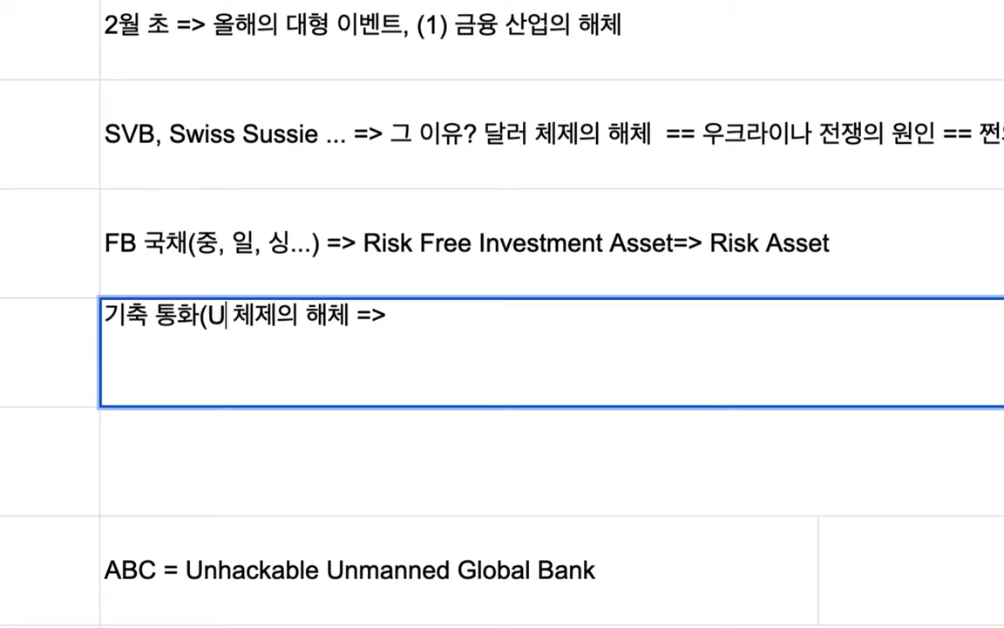
{"action": "type", "text": "D, JPY, "}
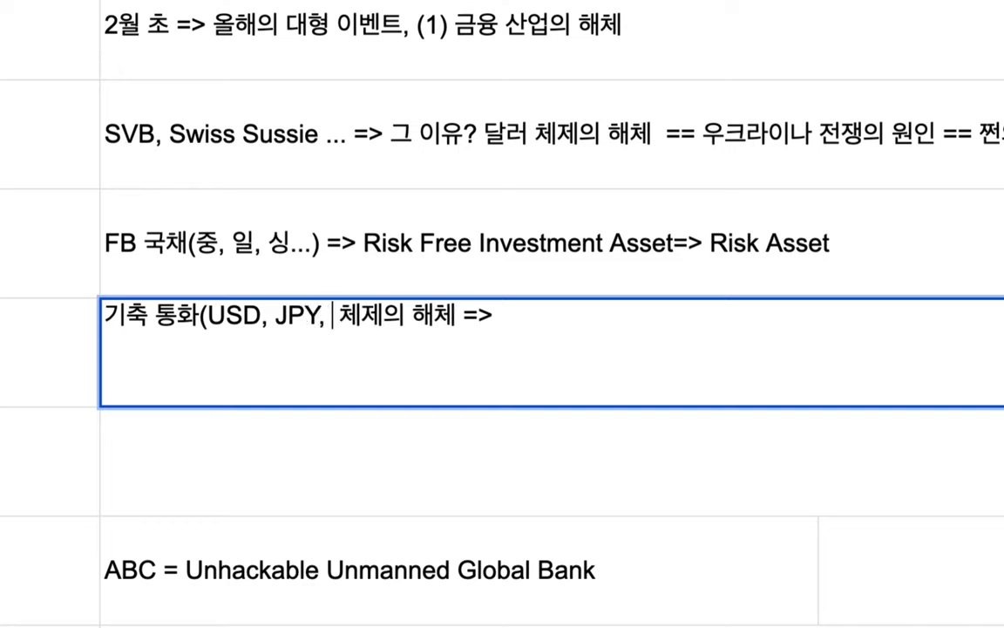
{"action": "type", "text": "EUR, "}
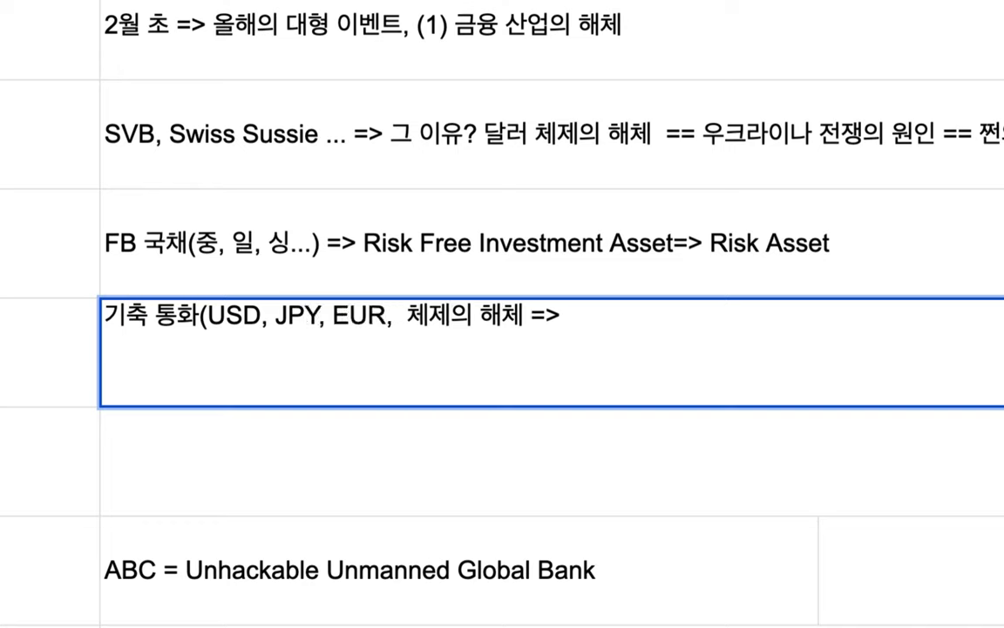
{"action": "type", "text": "B"}
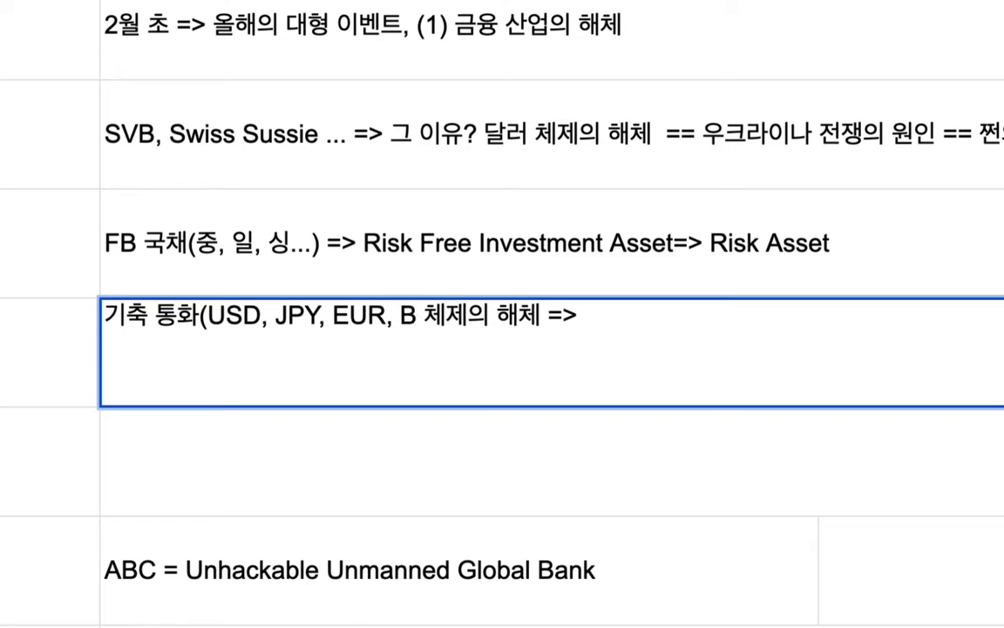
{"action": "type", "text": "RP)"}
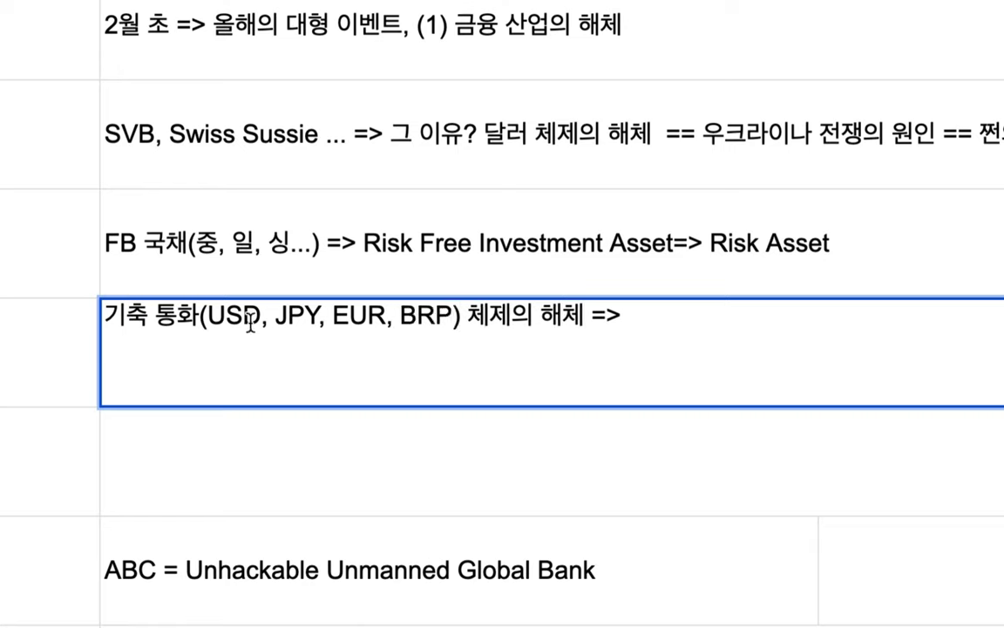
- Delete JPY, EUR and BRP from the parentheses in the row 5 note, keeping only "(USD)"
{"action": "triple_click", "coordinate": [407, 314]}
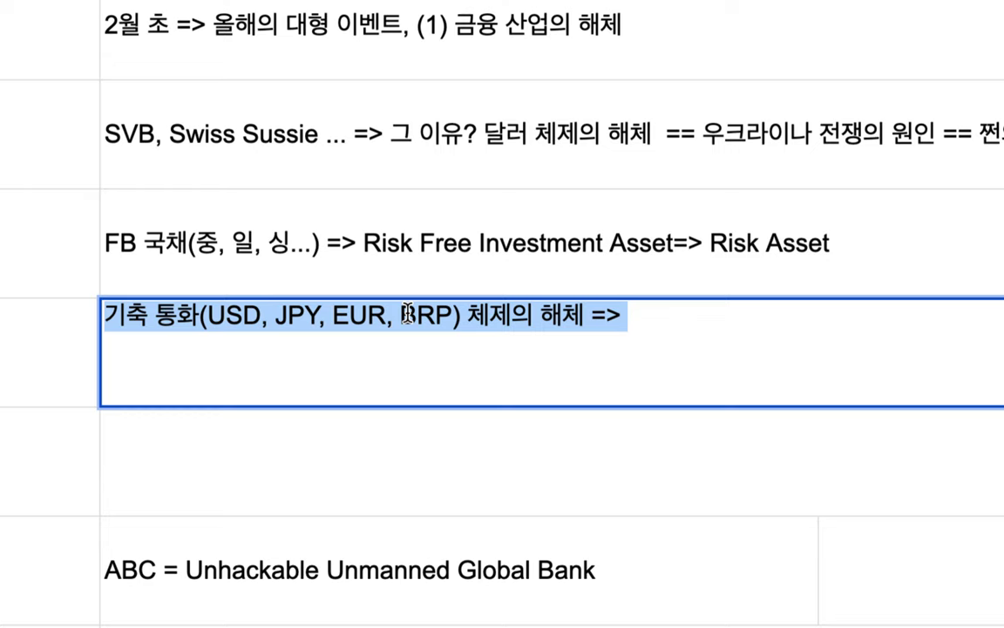
{"action": "double_click", "coordinate": [413, 316]}
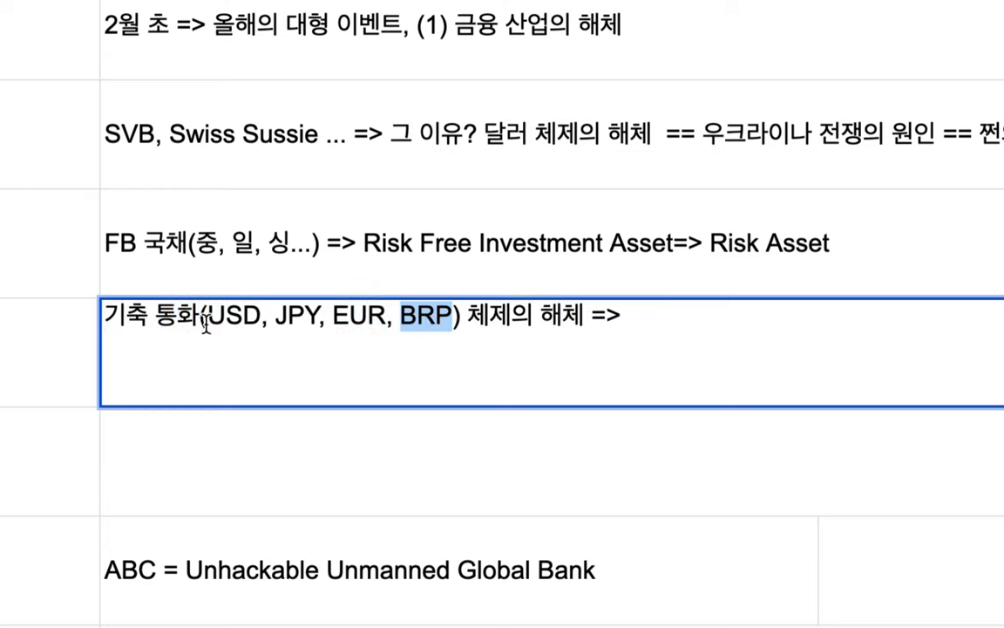
{"action": "left_click_drag", "start_coordinate": [271, 316], "coordinate": [445, 316]}
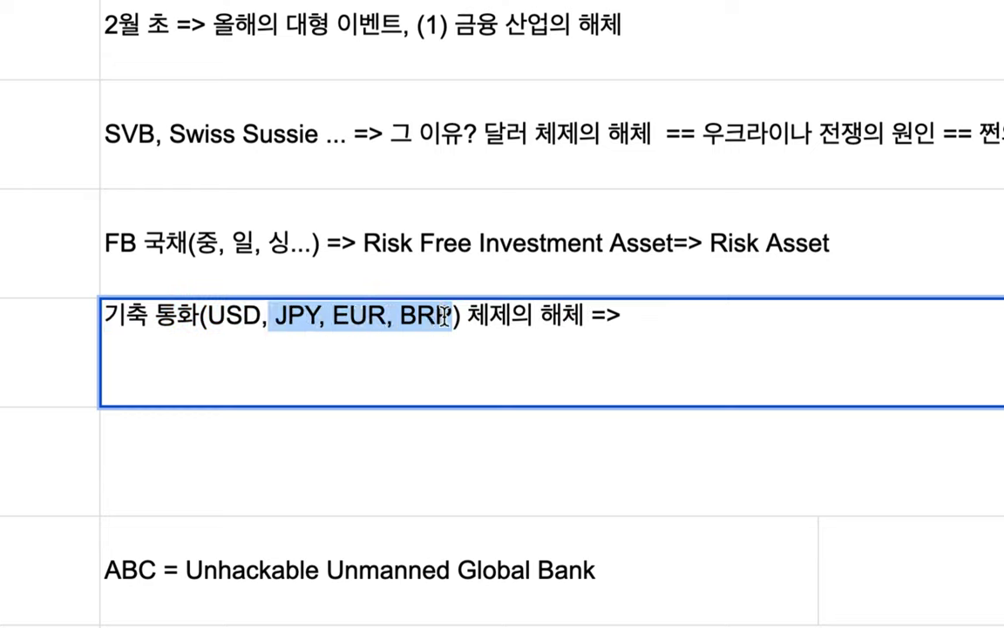
{"action": "key", "text": "BackSpace"}
{"action": "key", "text": "BackSpace"}
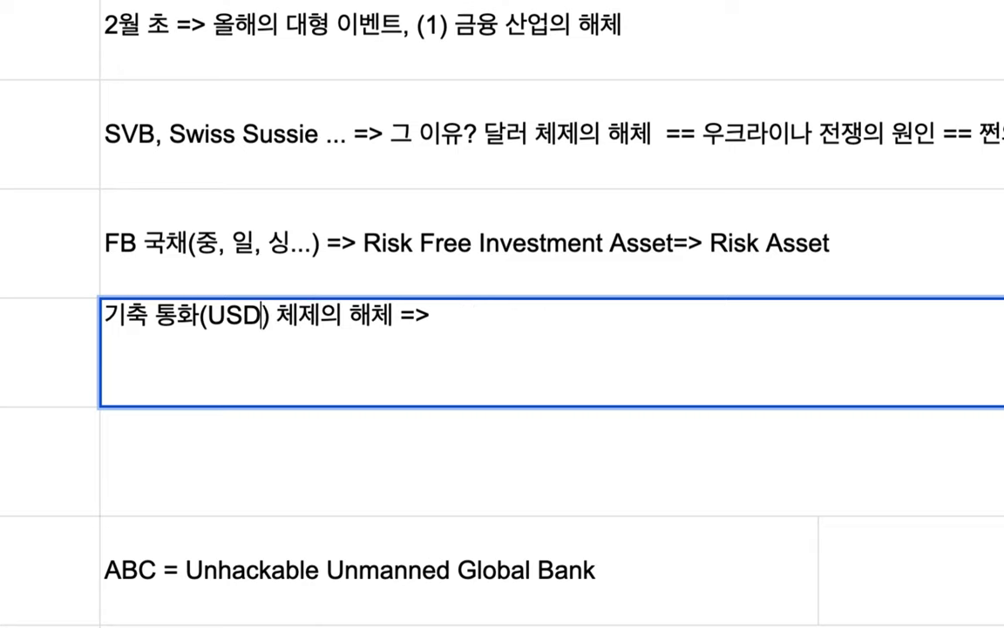
{"action": "left_click_drag", "start_coordinate": [204, 317], "coordinate": [268, 321]}
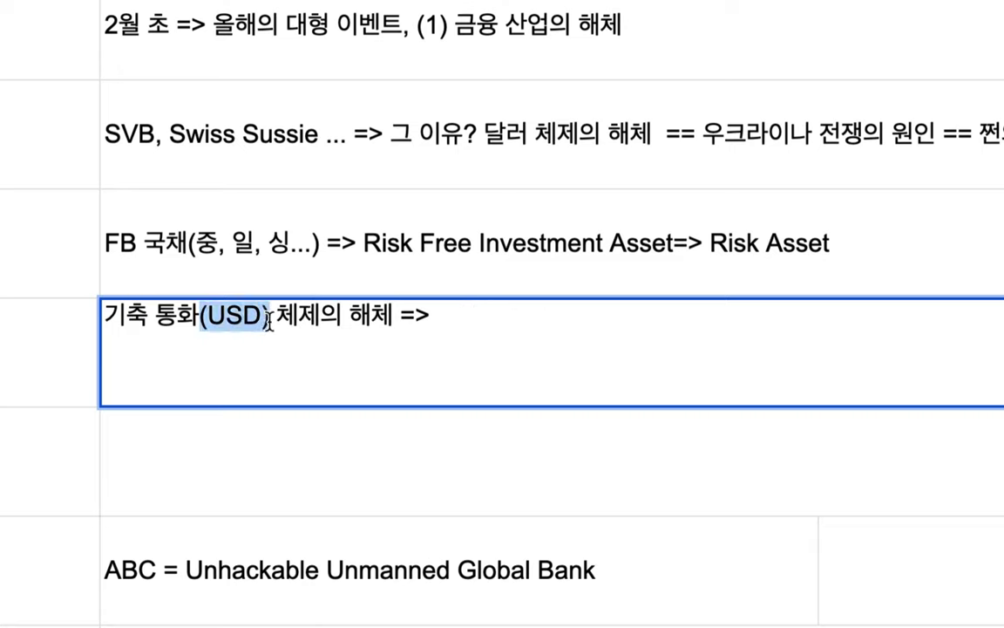
{"action": "left_click", "coordinate": [265, 157]}
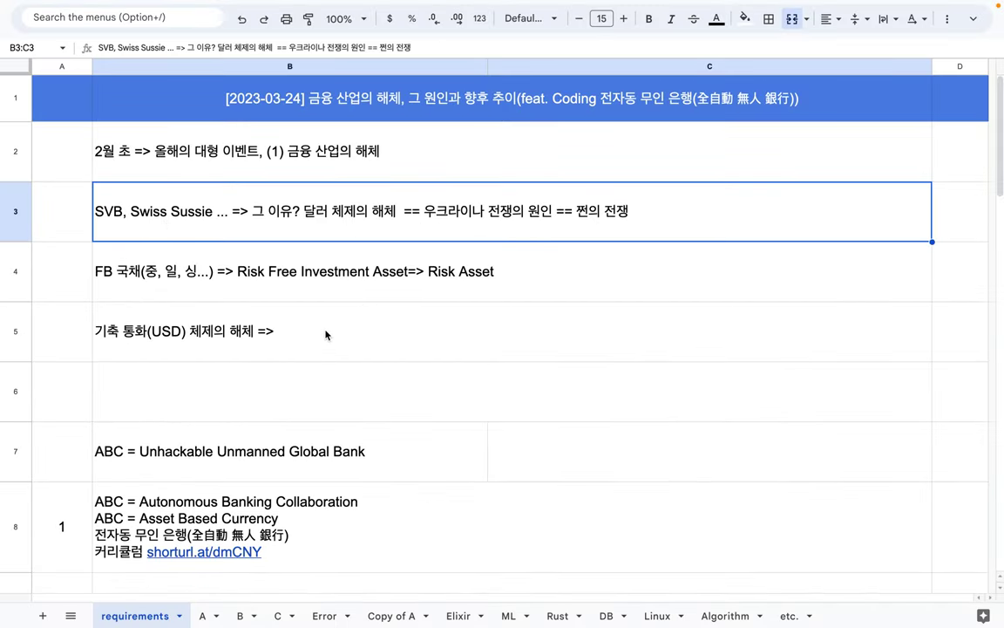
{"action": "left_click", "coordinate": [247, 342]}
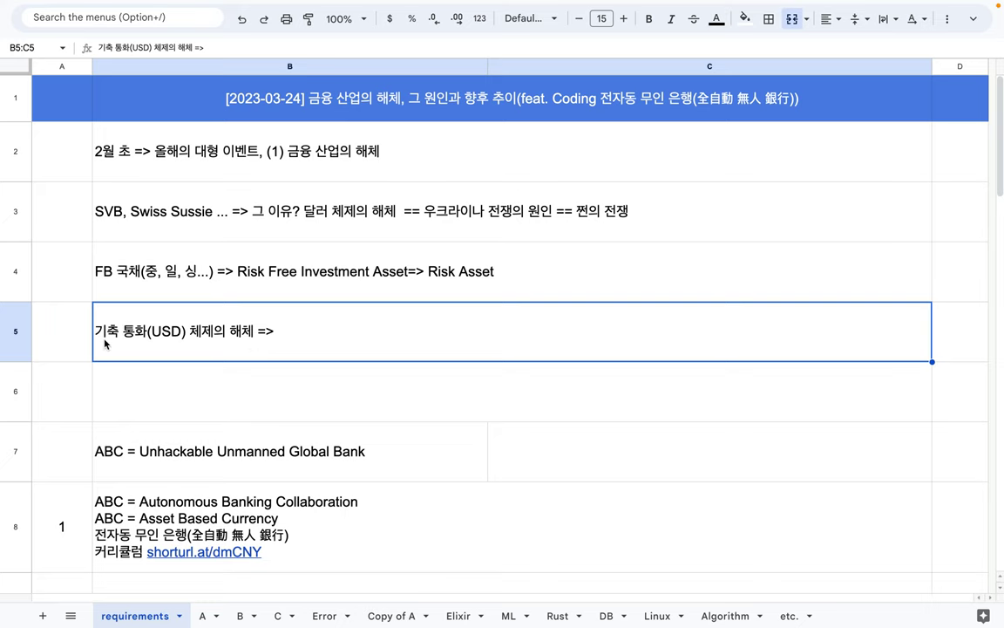
{"action": "double_click", "coordinate": [208, 338]}
{"action": "left_click_drag", "start_coordinate": [236, 296], "coordinate": [179, 296]}
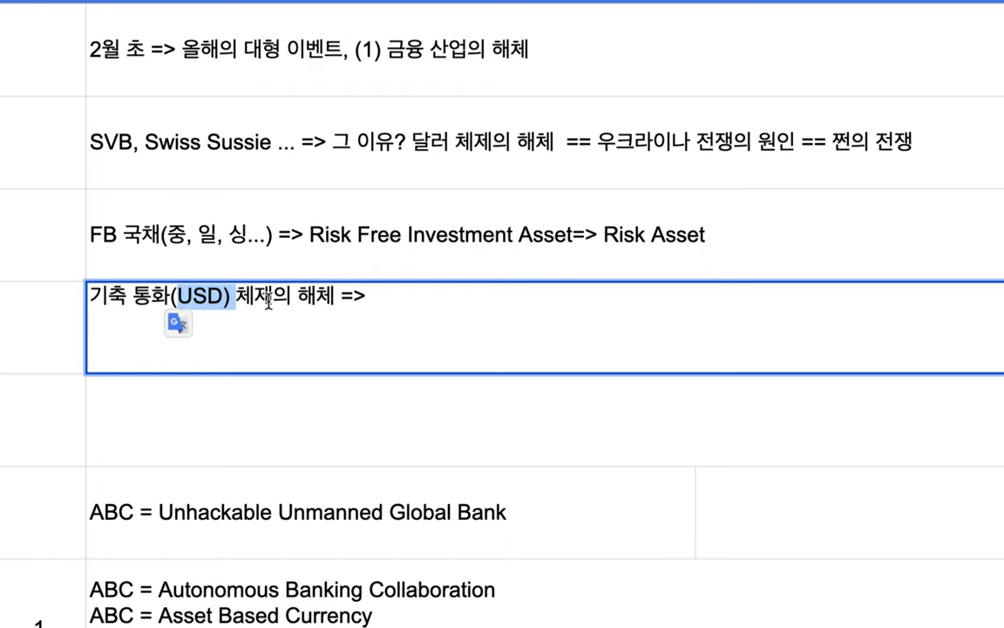
{"action": "double_click", "coordinate": [349, 179]}
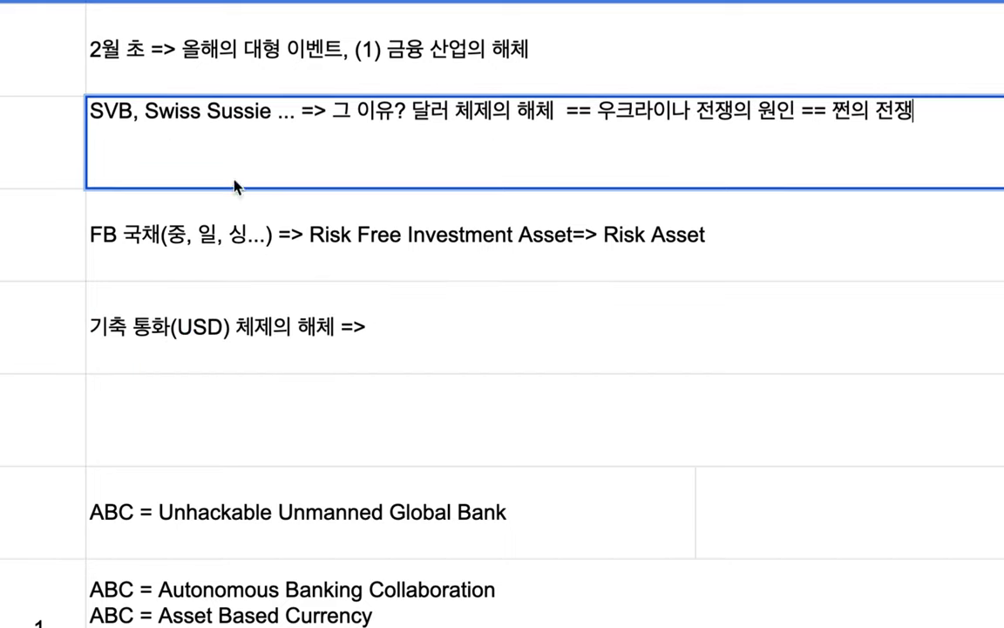
{"action": "left_click_drag", "start_coordinate": [222, 109], "coordinate": [90, 111]}
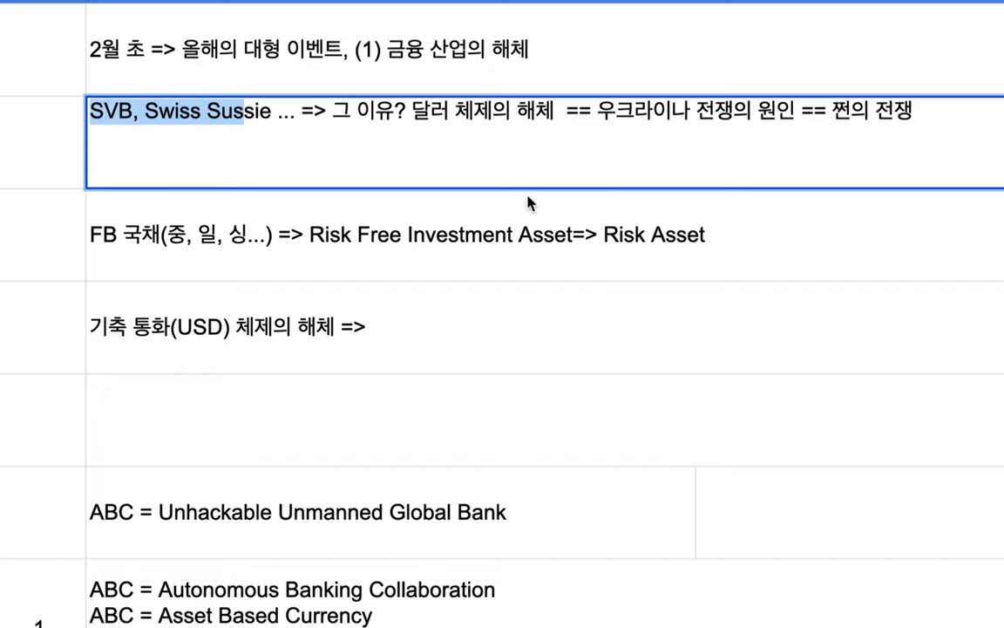
- Clear the notes in rows 2 to 5, range B2:C5, below the title row
{"action": "left_click", "coordinate": [453, 81]}
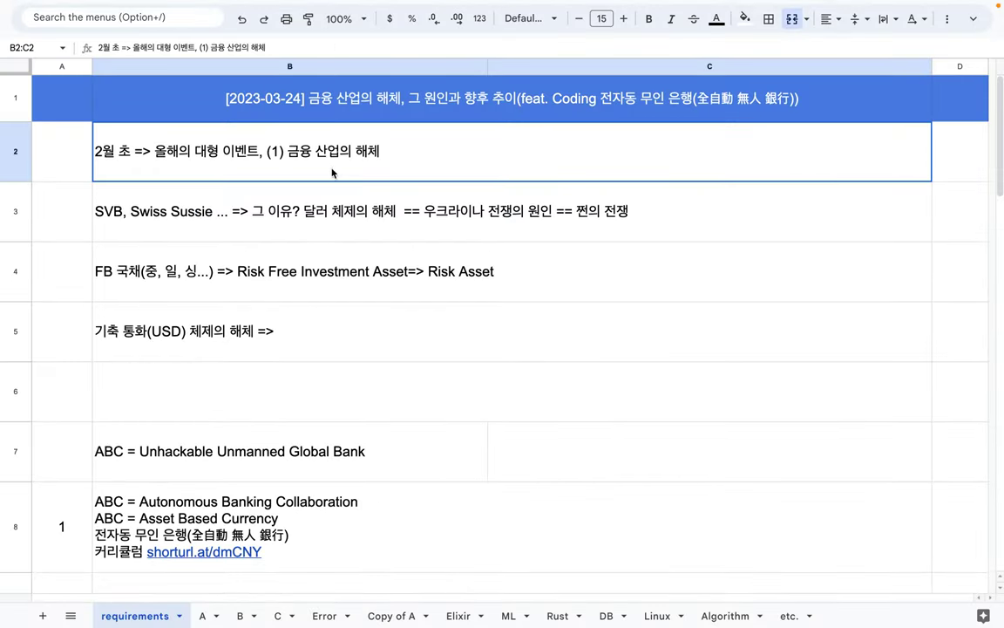
{"action": "key", "text": "shift+Down"}
{"action": "key", "text": "shift+Down"}
{"action": "key", "text": "shift+Down"}
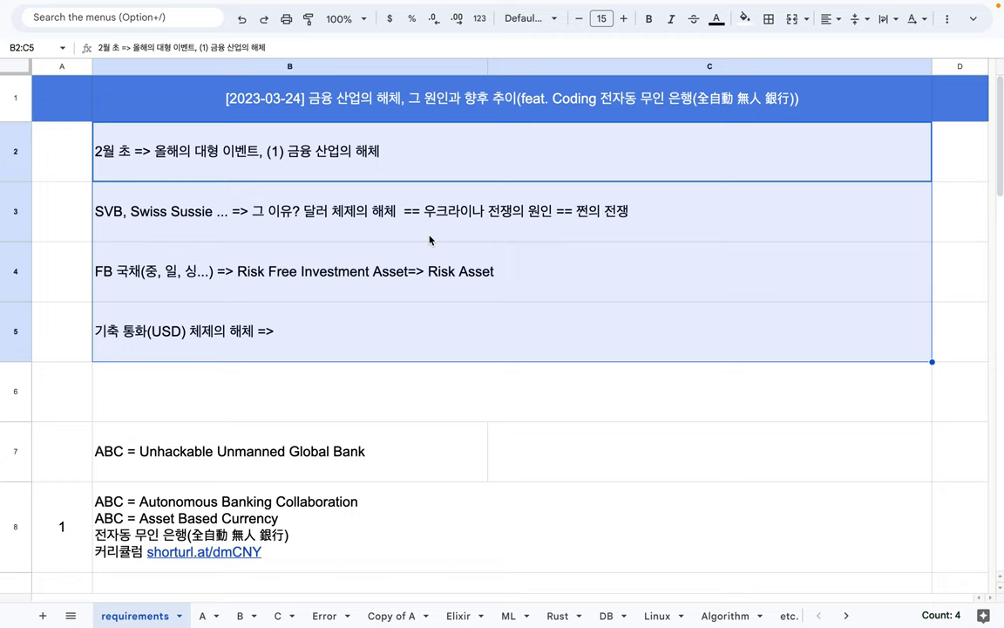
{"action": "key", "text": "Delete"}
{"action": "left_click", "coordinate": [480, 211]}
{"action": "left_click_drag", "start_coordinate": [12, 152], "coordinate": [10, 385]}
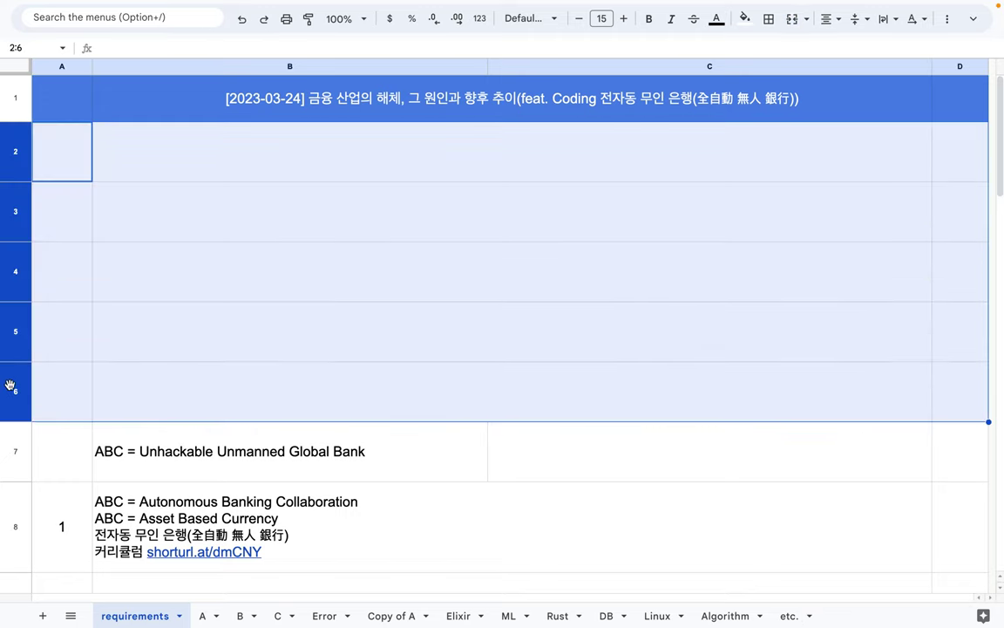
{"action": "right_click", "coordinate": [10, 385]}
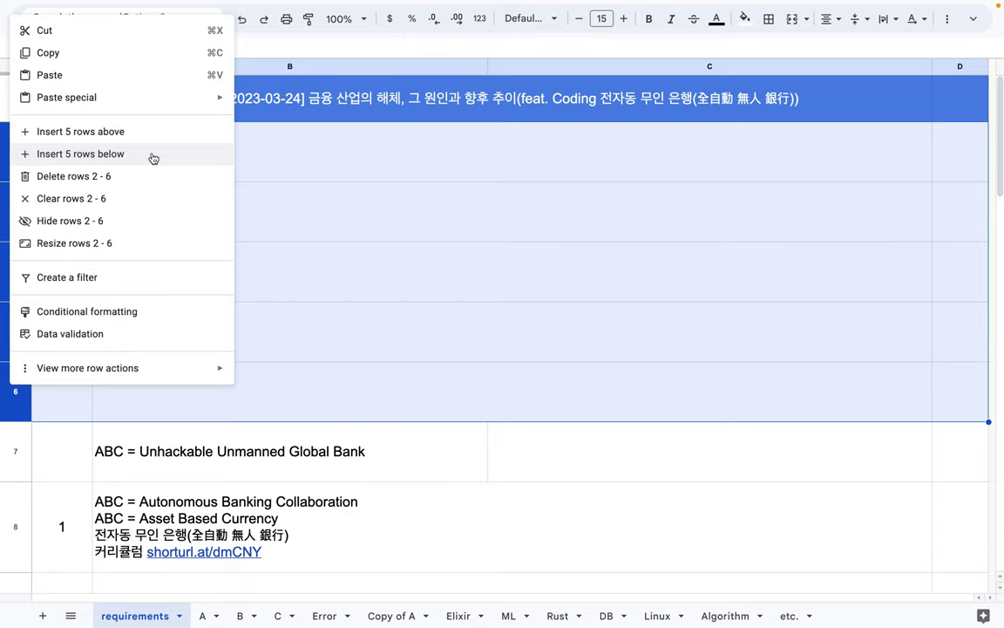
{"action": "left_click", "coordinate": [441, 160]}
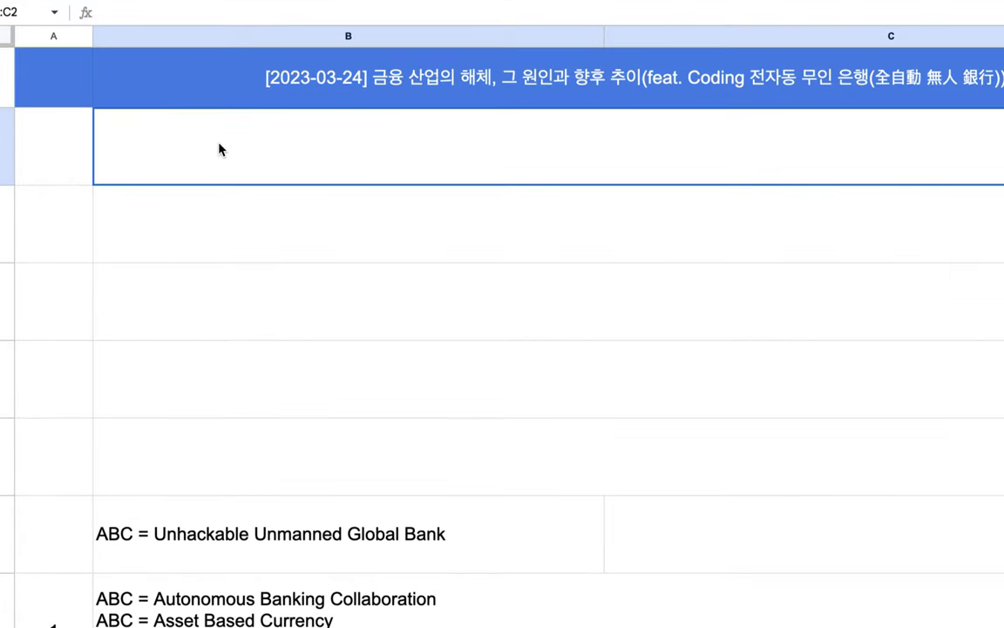
- Enter the text "둘로 양분" in the empty merged cell B2:C2 below the title
{"action": "double_click", "coordinate": [219, 149]}
{"action": "type", "text": "tofhdn"}
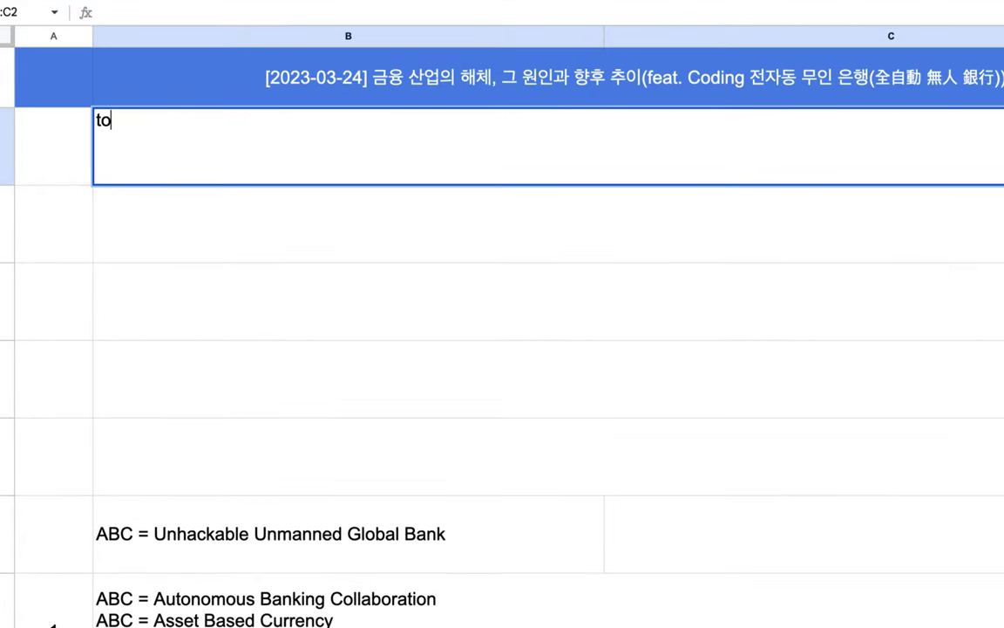
{"action": "key", "text": "BackSpace"}
{"action": "key", "text": "BackSpace"}
{"action": "key", "text": "BackSpace"}
{"action": "key", "text": "BackSpace"}
{"action": "key", "text": "BackSpace"}
{"action": "key", "text": "BackSpace"}
{"action": "type", "text": "샐"}
{"action": "key", "text": "BackSpace"}
{"action": "key", "text": "BackSpace"}
{"action": "key", "text": "BackSpace"}
{"action": "type", "text": "둘"}
{"action": "type", "text": "ㅋ"}
{"action": "key", "text": "BackSpace"}
{"action": "type", "text": "로 양붗ㄴ"}
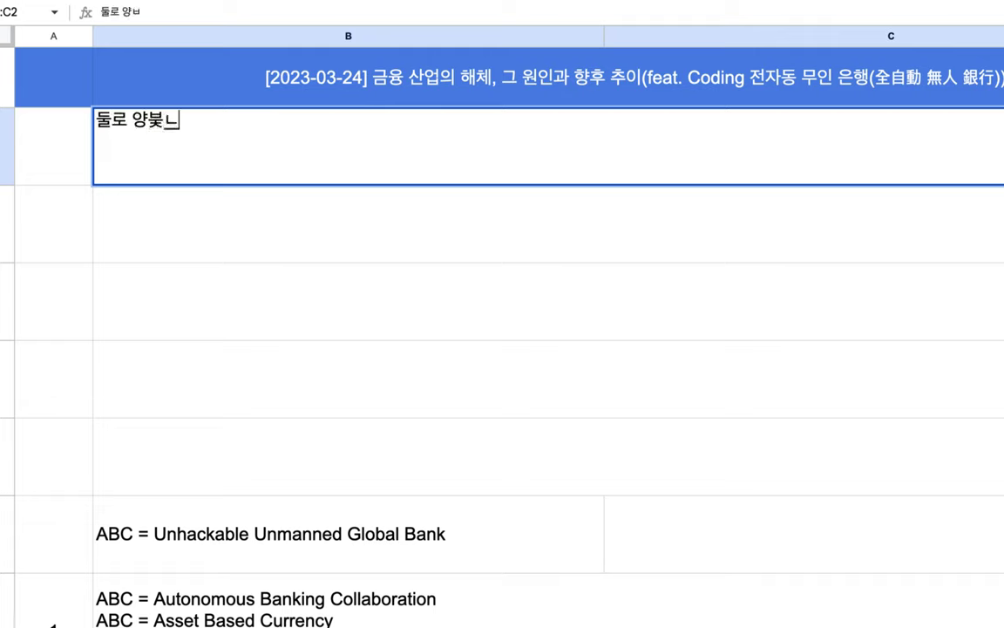
{"action": "key", "text": "BackSpace"}
{"action": "key", "text": "BackSpace"}
{"action": "key", "text": "BackSpace"}
{"action": "type", "text": "ㅂ"}
{"action": "key", "text": "BackSpace"}
{"action": "type", "text": "양분"}
- Put "국제 금융 인프라가" in front of the row 2 text and replace "양분" with "나뉘는데,"
{"action": "left_click", "coordinate": [98, 120]}
{"action": "type", "text": "국제 금유"}
{"action": "type", "text": "ㅇ 인프랔"}
{"action": "type", "text": "ㅏ"}
{"action": "double_click", "coordinate": [283, 122]}
{"action": "type", "text": "나"}
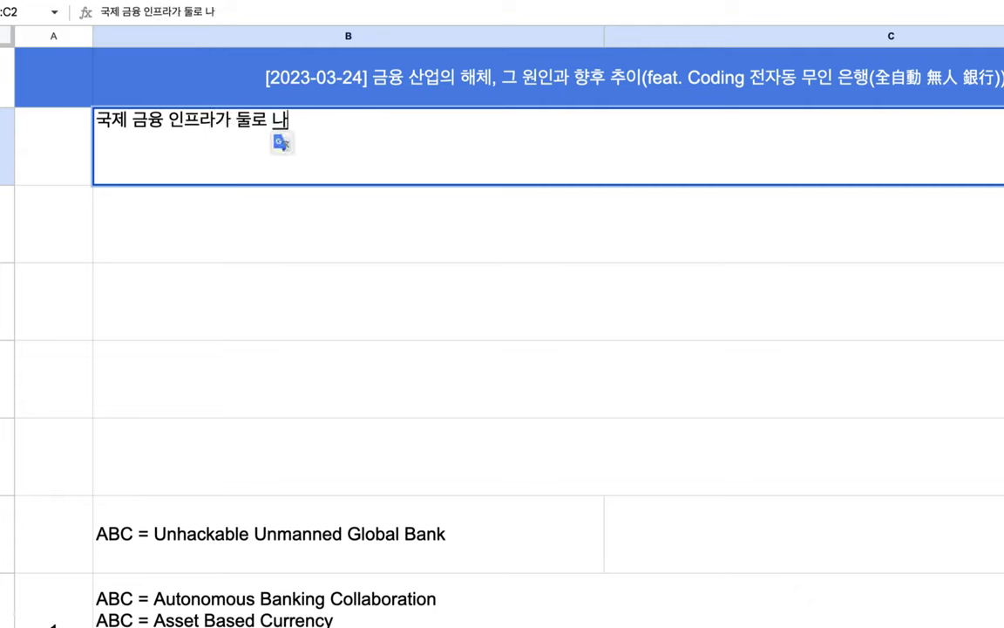
{"action": "type", "text": "뉘는데, "}
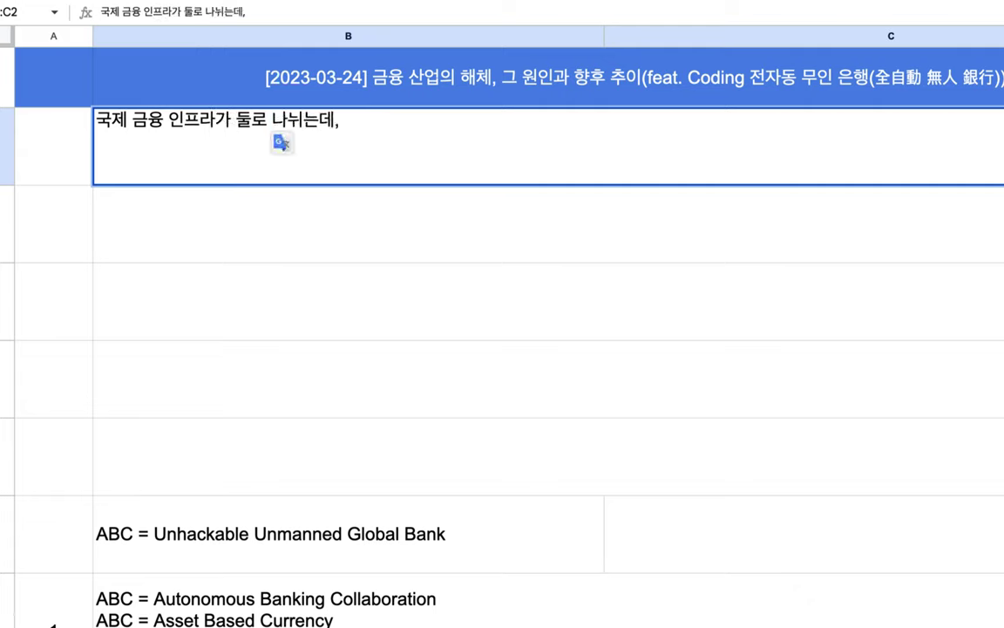
- Append "(1) 달러 체제, (2) BRICS+" to the end of the row 2 note
{"action": "type", "text": "(1) 달ㅊ"}
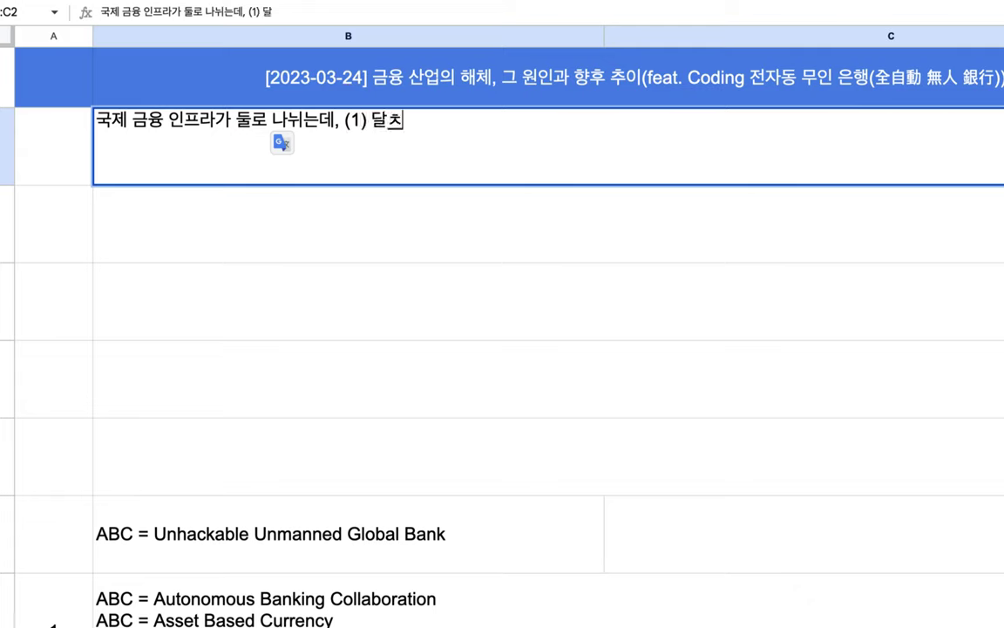
{"action": "key", "text": "BackSpace"}
{"action": "type", "text": "러 체"}
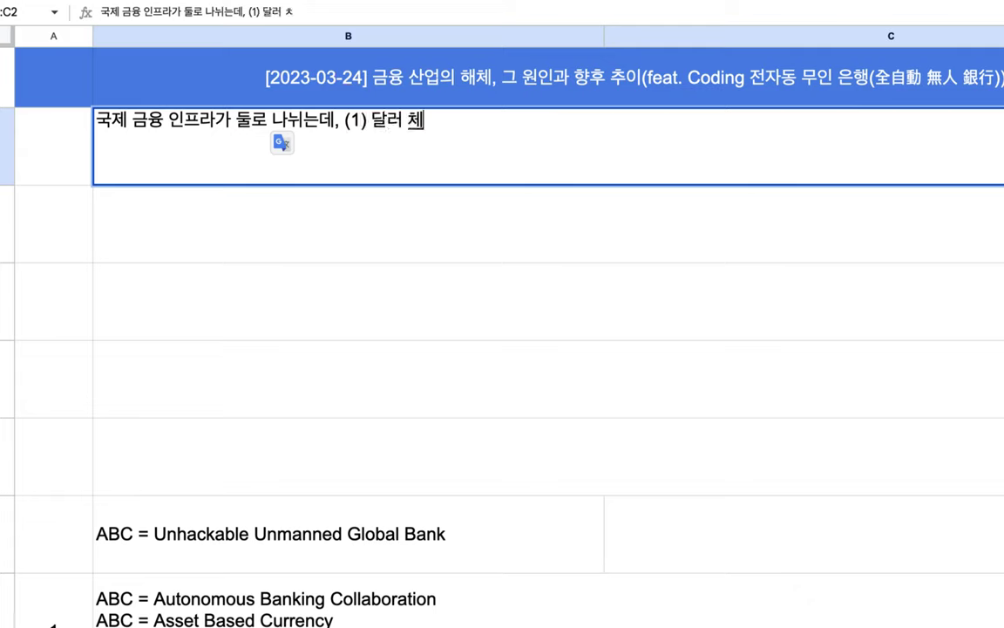
{"action": "type", "text": "제, (2) ㅠ"}
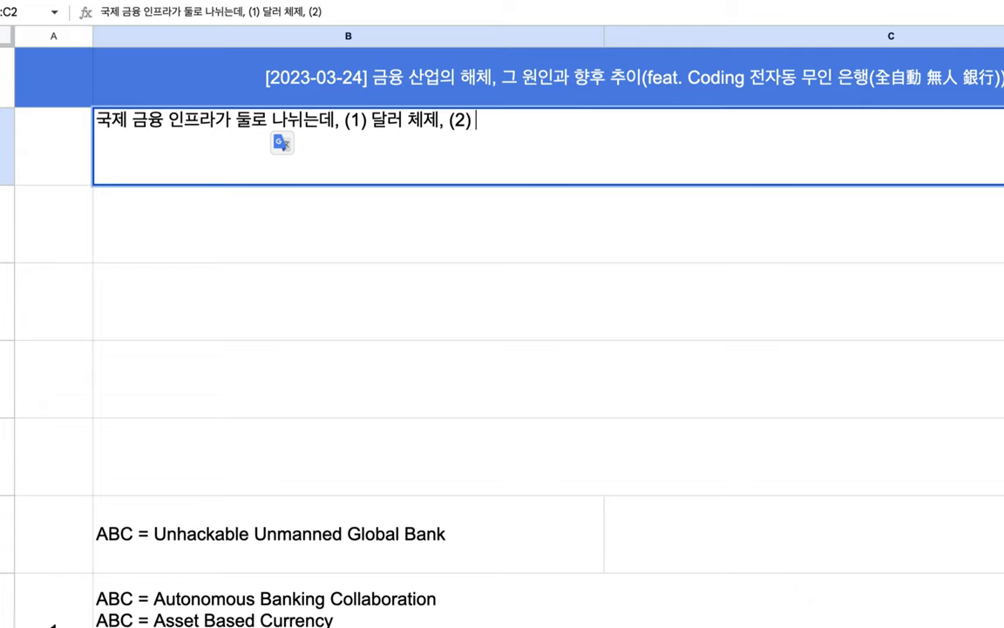
{"action": "type", "text": "꽬"}
{"action": "key", "text": "BackSpace"}
{"action": "key", "text": "BackSpace"}
{"action": "key", "text": "BackSpace"}
{"action": "key", "text": "BackSpace"}
{"action": "key", "text": "BackSpace"}
{"action": "type", "text": "BRICS+"}
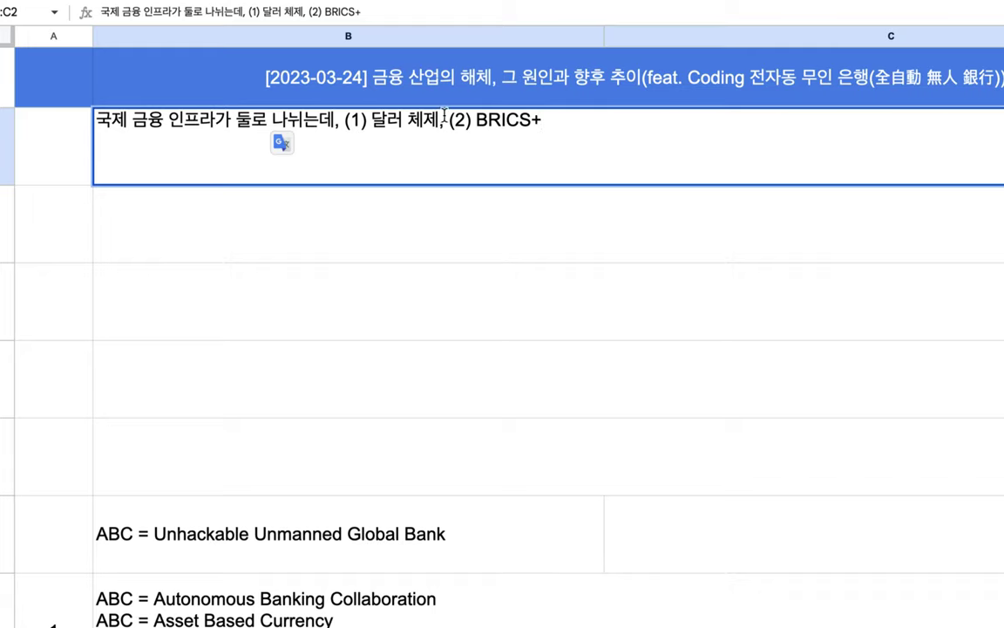
- Change "나뉘는데" to "나뉨" in the row 2 note
{"action": "left_click", "coordinate": [329, 122]}
{"action": "key", "text": "BackSpace"}
{"action": "key", "text": "BackSpace"}
{"action": "key", "text": "BackSpace"}
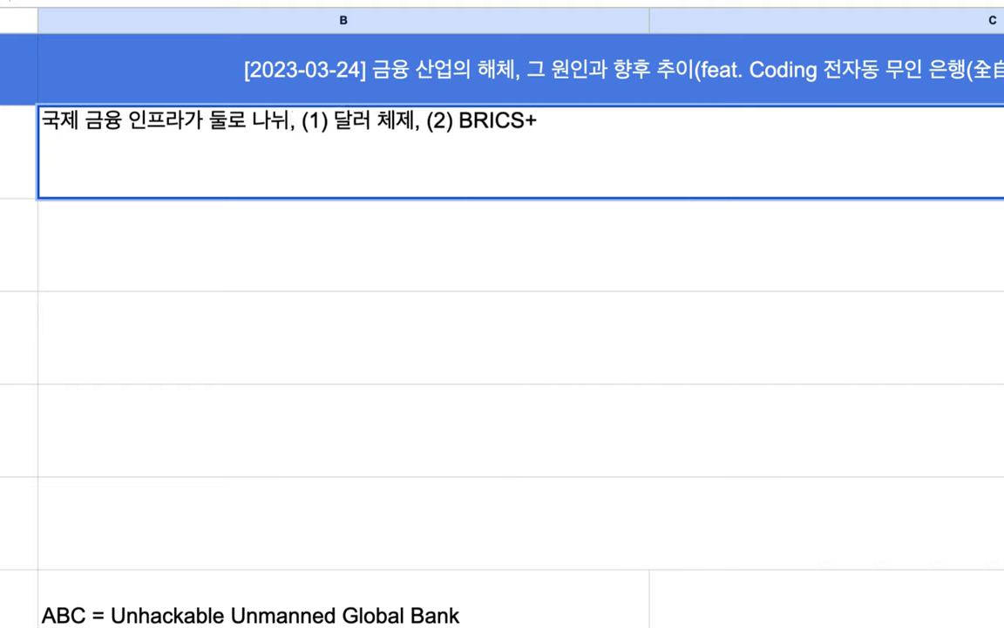
{"action": "type", "text": "뉨"}
- Insert "== 종이돈 Fiat Currency" after "(1) 달러 체제" in the row 2 note
{"action": "left_click_drag", "start_coordinate": [415, 122], "coordinate": [306, 122]}
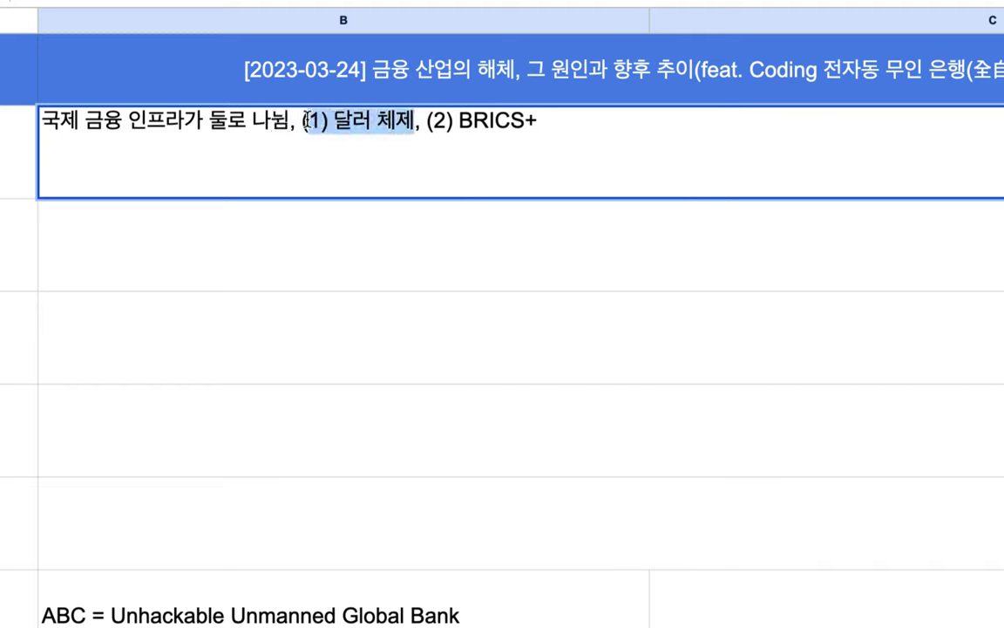
{"action": "left_click_drag", "start_coordinate": [429, 122], "coordinate": [539, 128]}
{"action": "key", "text": "Left"}
{"action": "key", "text": "Left"}
{"action": "key", "text": "Left"}
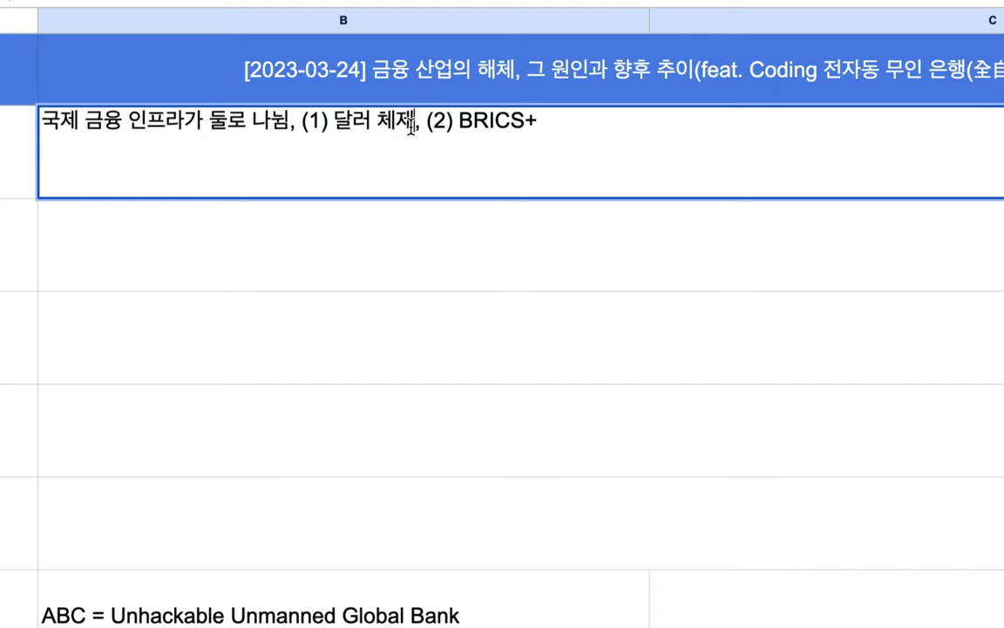
{"action": "type", "text": "== "}
{"action": "type", "text": "Fiat Curr"}
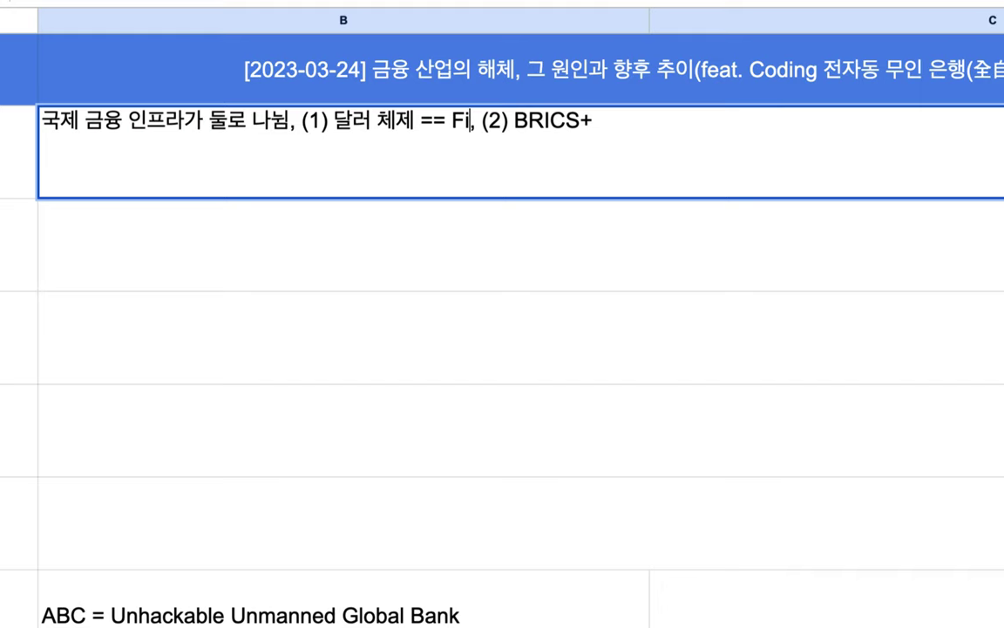
{"action": "type", "text": "ency"}
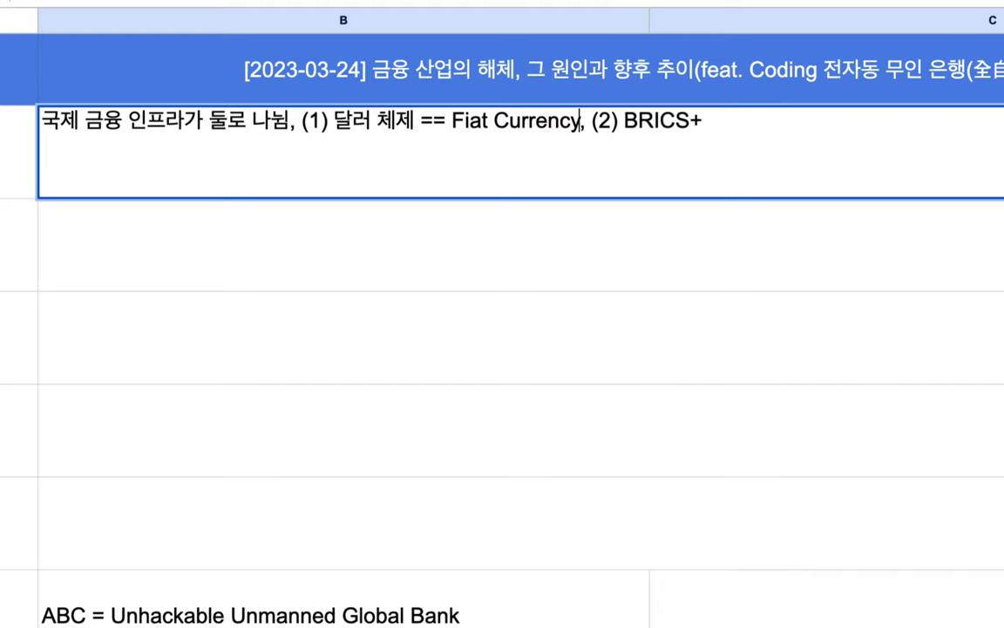
{"action": "type", "text": "종이돈"}
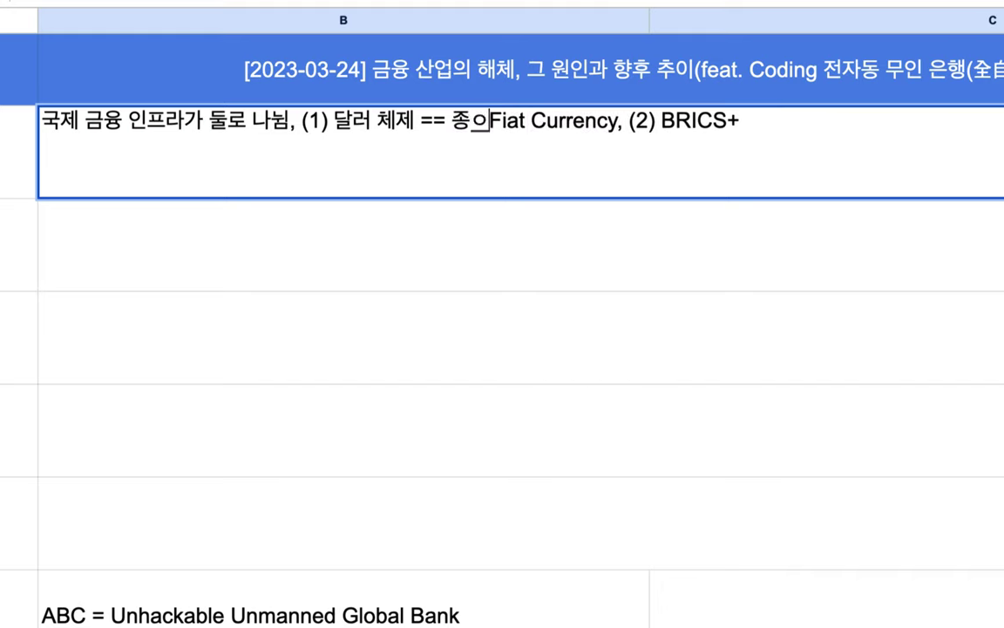
- Append "== ABC 자산, 금 기반" after "BRICS+" and commit the row 2 note
{"action": "left_click", "coordinate": [787, 128]}
{"action": "type", "text": "== ABC"}
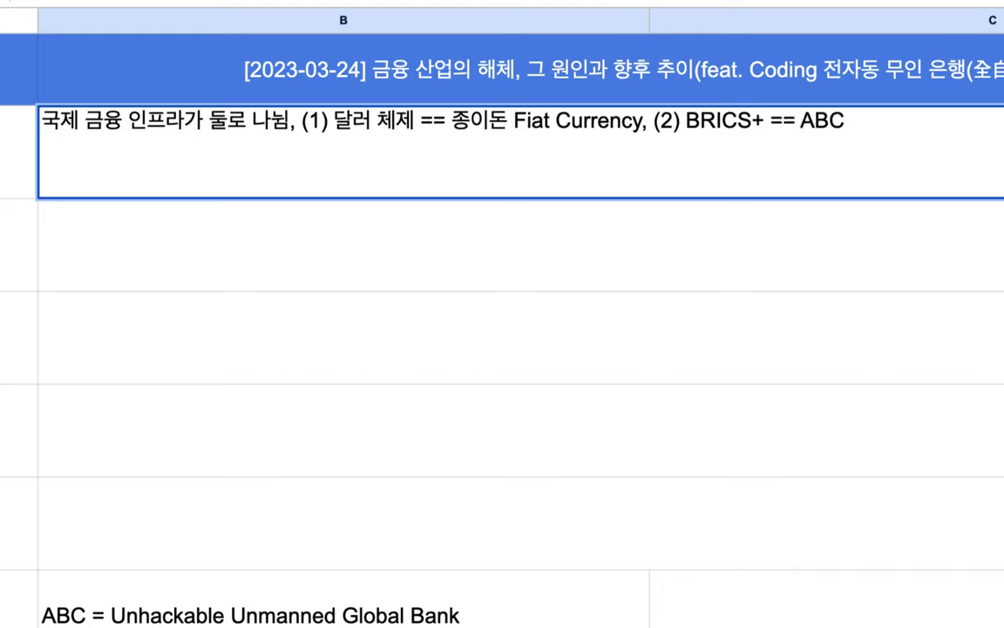
{"action": "type", "text": " 자산 기밴"}
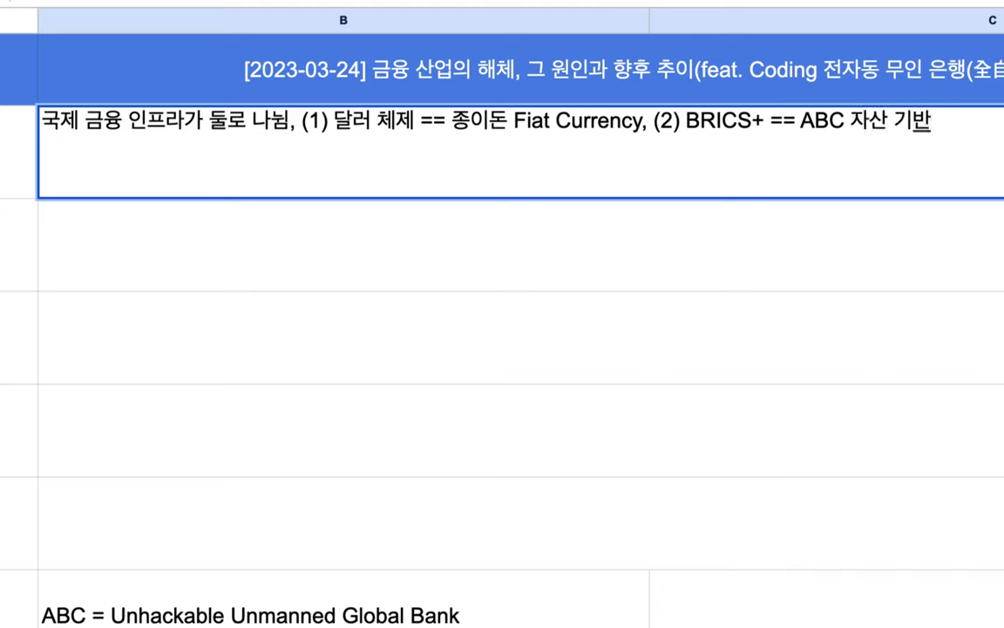
{"action": "left_click", "coordinate": [884, 122]}
{"action": "type", "text": ", 금"}
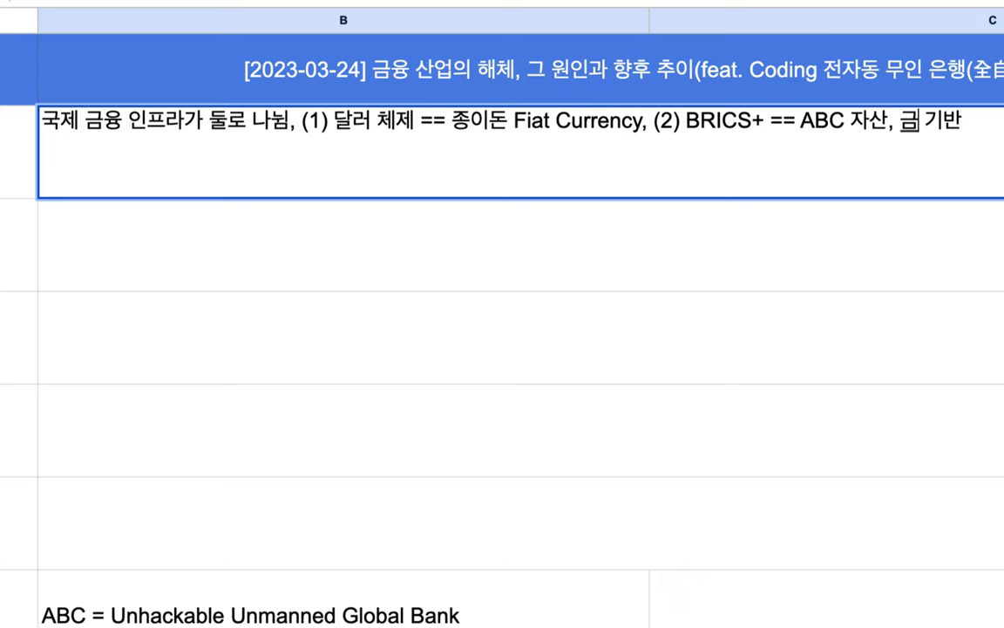
{"action": "left_click", "coordinate": [1003, 123]}
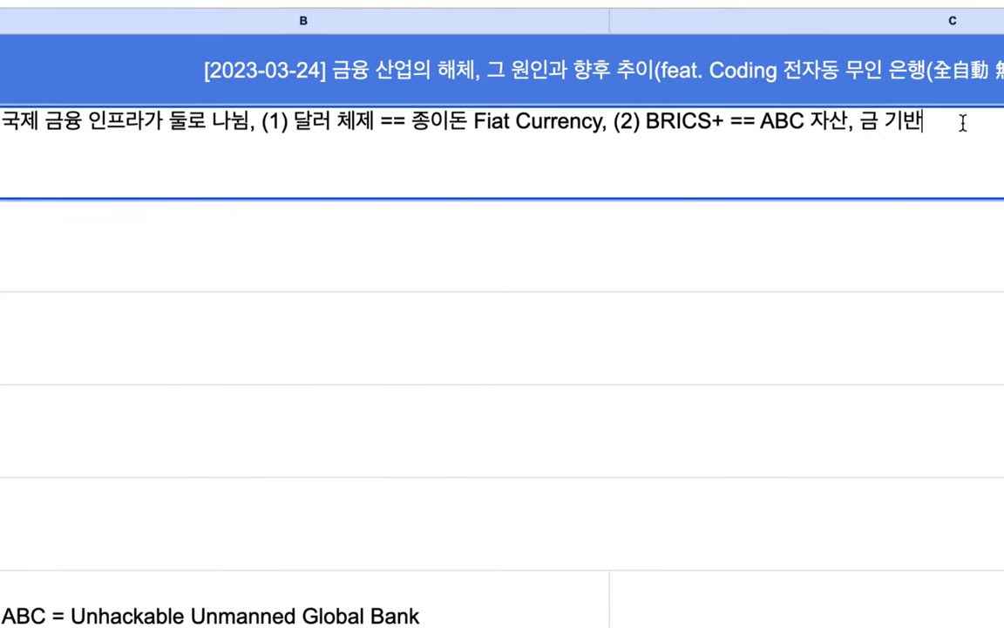
{"action": "type", "text": ","}
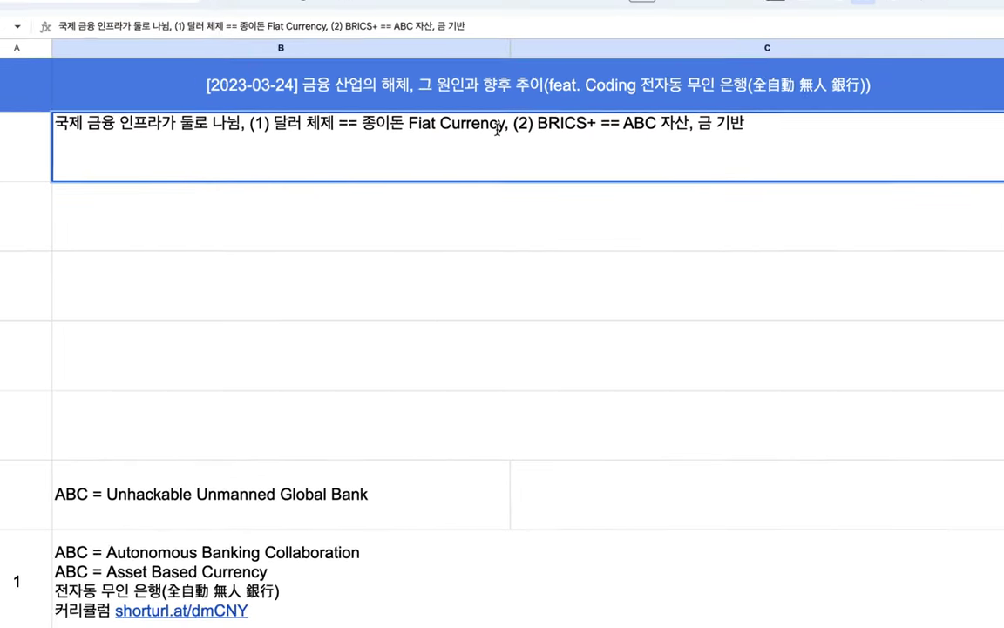
{"action": "key", "text": "Return"}
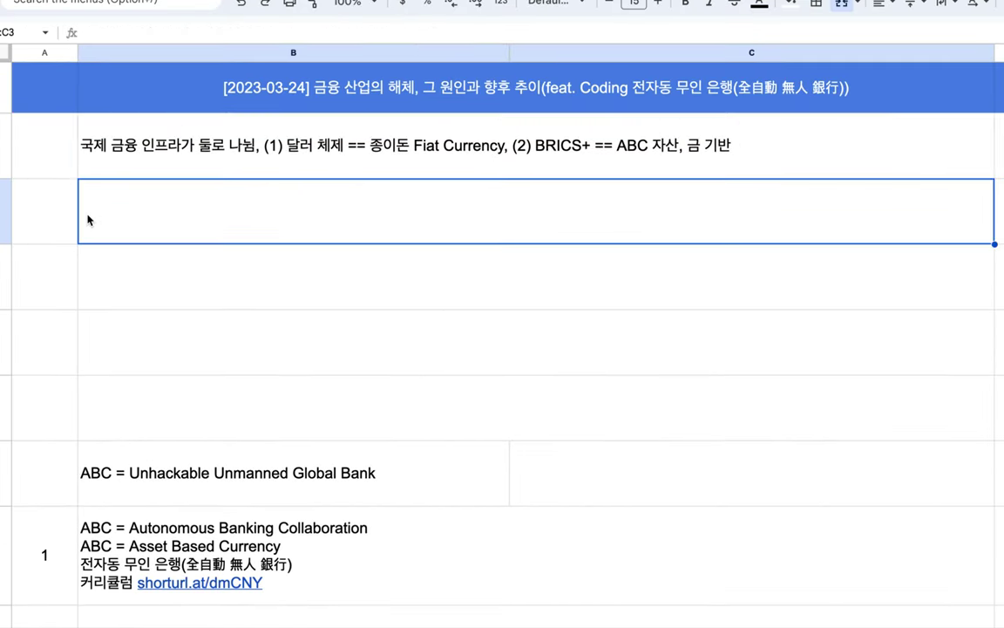
- Enter "각종 국제 기구 => WB, IMF," in the empty merged cell of row 3
{"action": "key", "text": "Return"}
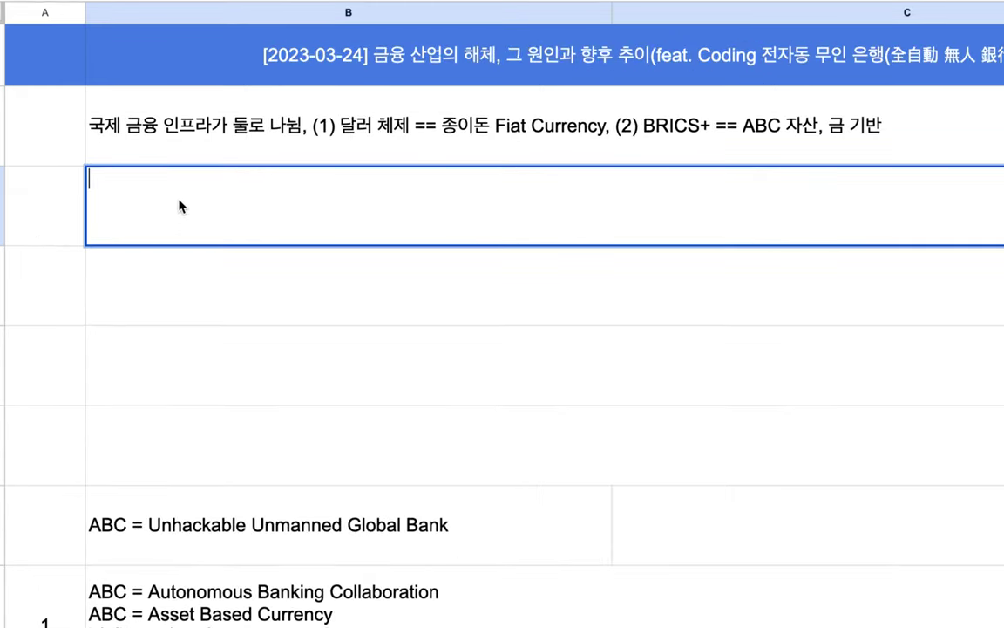
{"action": "type", "text": "국제 기구"}
{"action": "left_click", "coordinate": [88, 178]}
{"action": "type", "text": "각ㅈㅗㅇ"}
{"action": "left_click", "coordinate": [199, 178]}
{"action": "type", "text": "=> WE"}
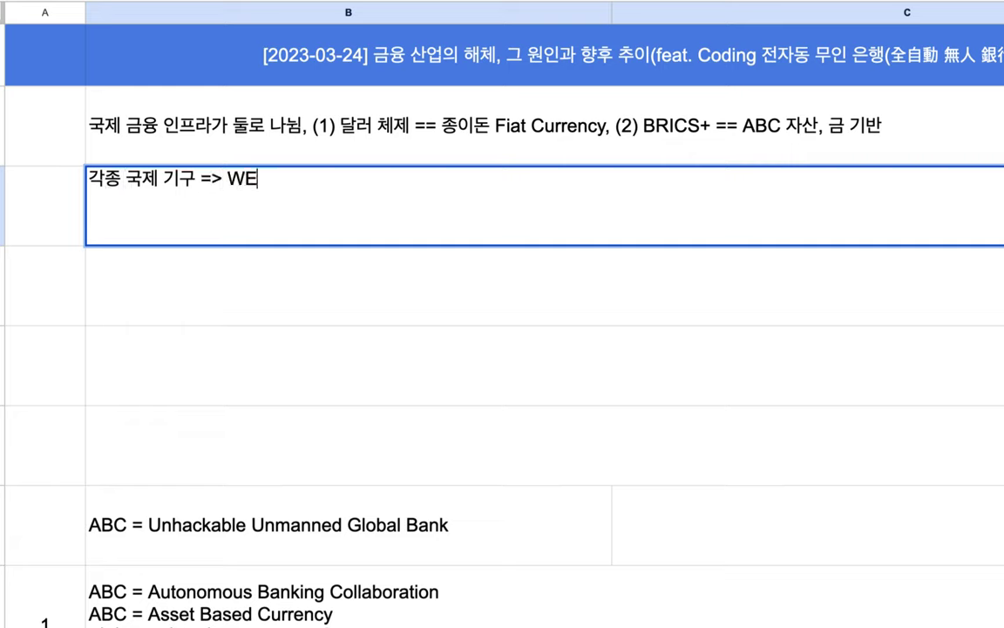
{"action": "key", "text": "BackSpace"}
{"action": "type", "text": "B, IMF,"}
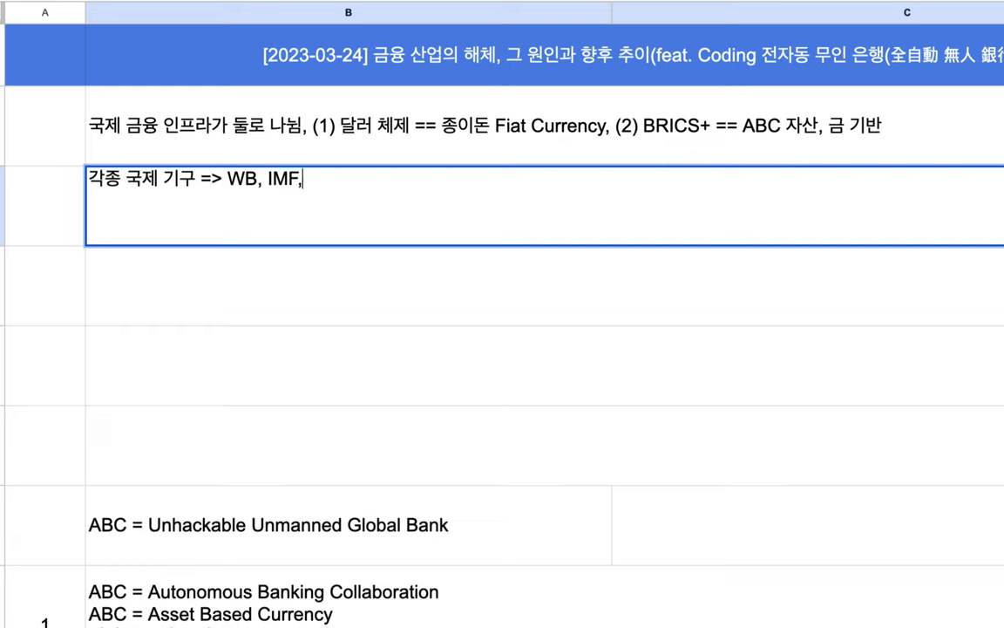
- Continue the row 3 note with "ICC => 무용지물" after "IMF,"
{"action": "type", "text": " I"}
{"action": "type", "text": "CC"}
{"action": "type", "text": "=> "}
{"action": "type", "text": "an"}
{"action": "key", "text": "BackSpace"}
{"action": "key", "text": "BackSpace"}
{"action": "type", "text": "뭥"}
{"action": "type", "text": "용지물"}
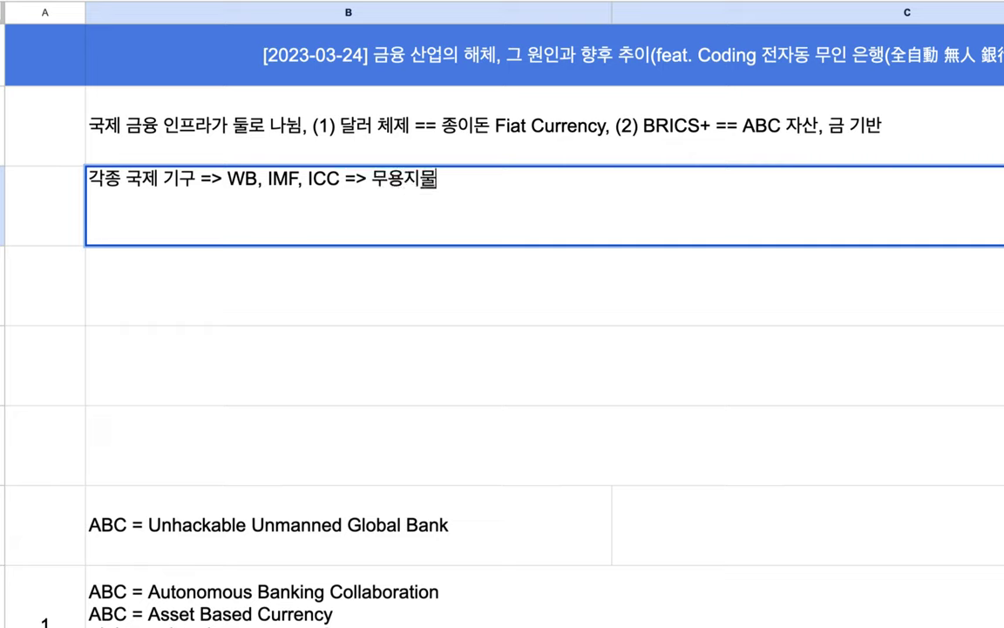
- Append "=> UN이 둘로 나뉘는 현상" to the end of the row 3 note and commit it
{"action": "left_click_drag", "start_coordinate": [201, 182], "coordinate": [366, 181]}
{"action": "left_click", "coordinate": [466, 179]}
{"action": "type", "text": "=> UN"}
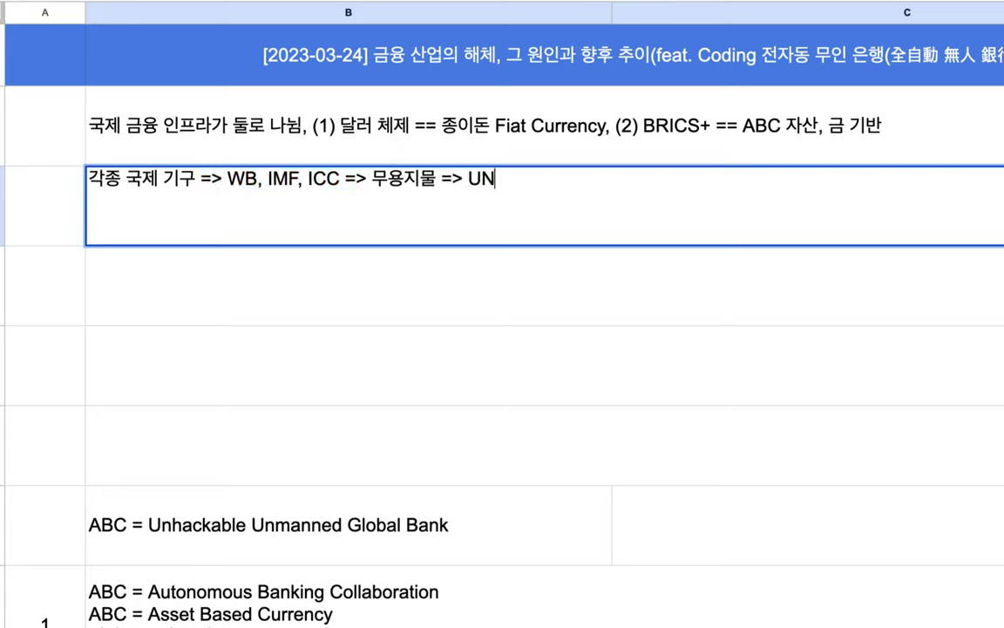
{"action": "type", "text": "이 둘로 나뉘는"}
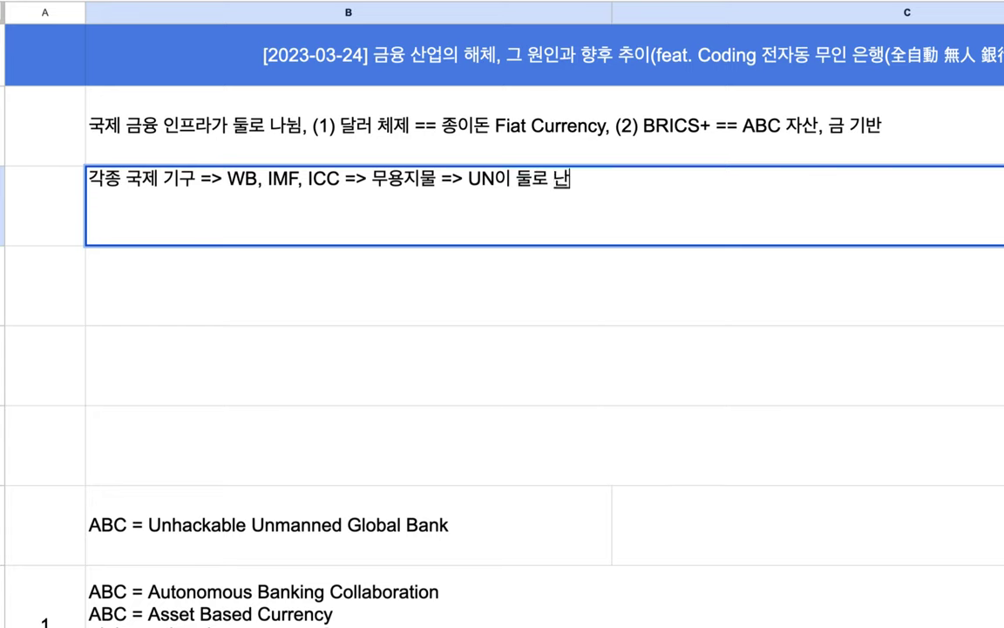
{"action": "type", "text": " 현상"}
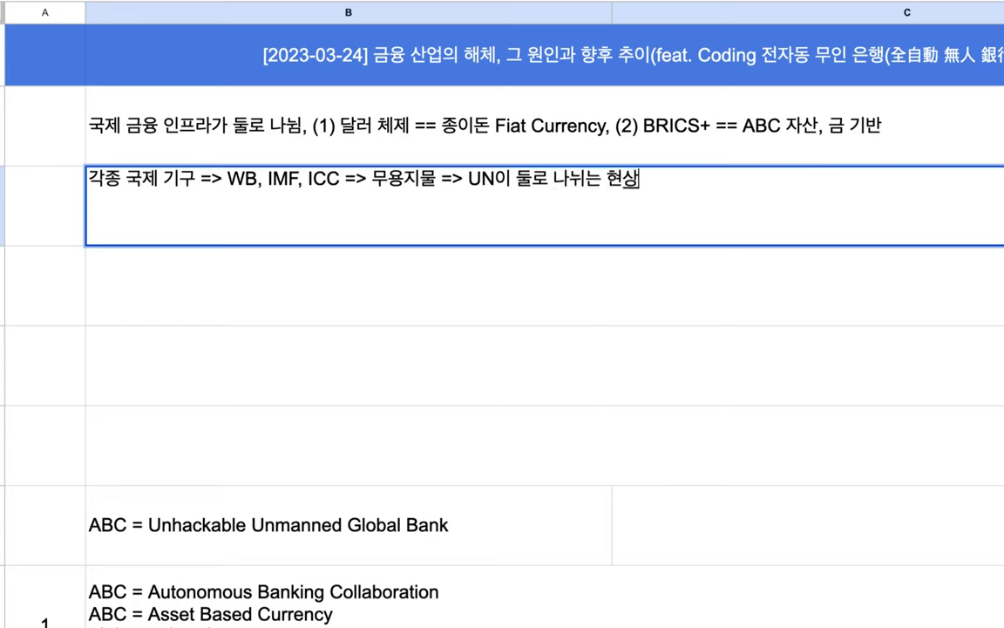
{"action": "key", "text": "ctrl+a"}
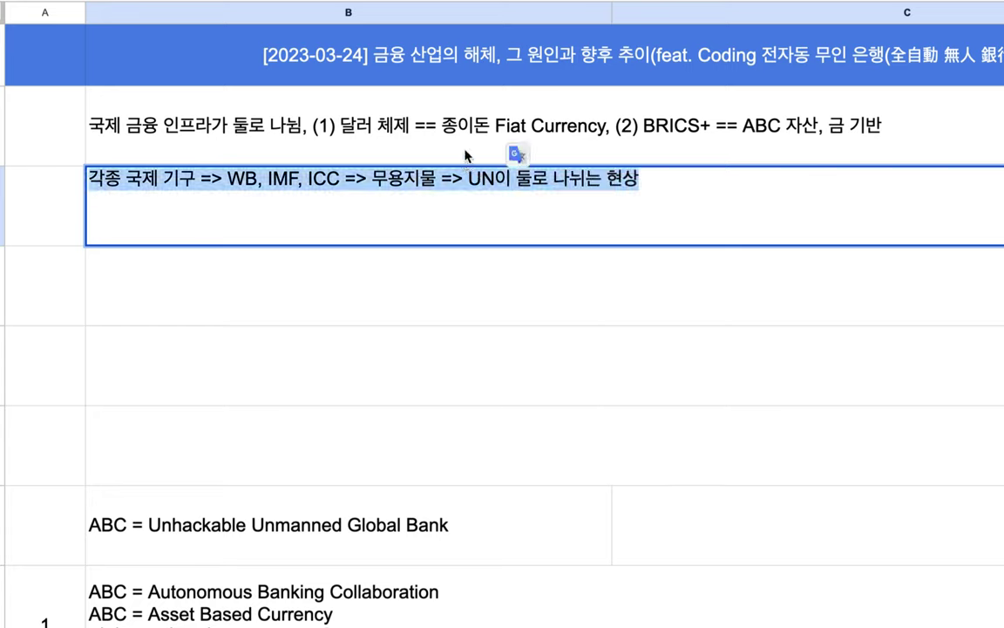
{"action": "left_click_drag", "start_coordinate": [466, 155], "coordinate": [475, 216]}
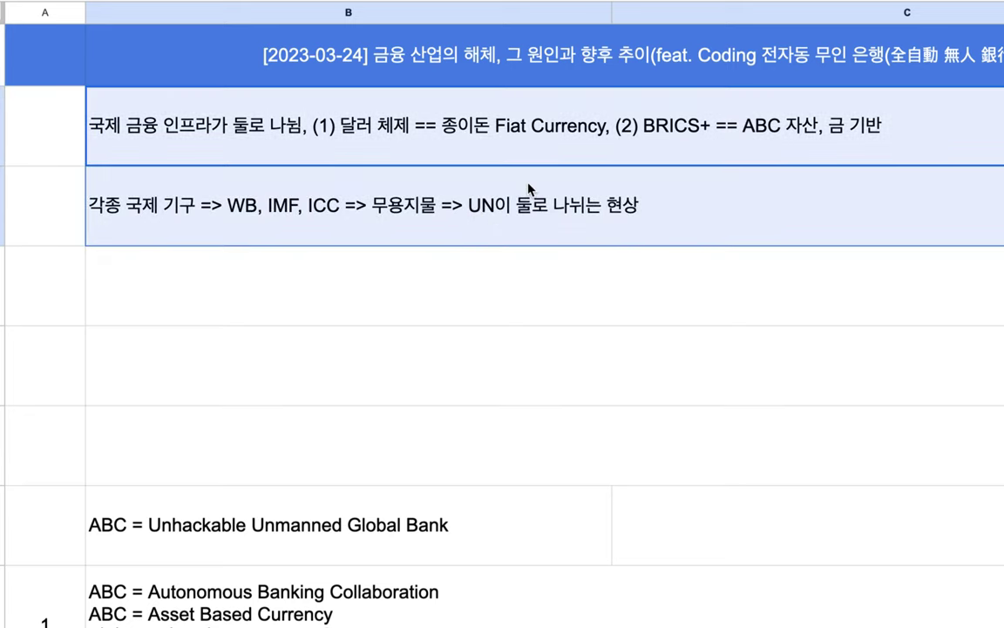
- Insert "Western Block" before "달러 체제" in the row 2 note
{"action": "left_click", "coordinate": [427, 150]}
{"action": "double_click", "coordinate": [427, 150]}
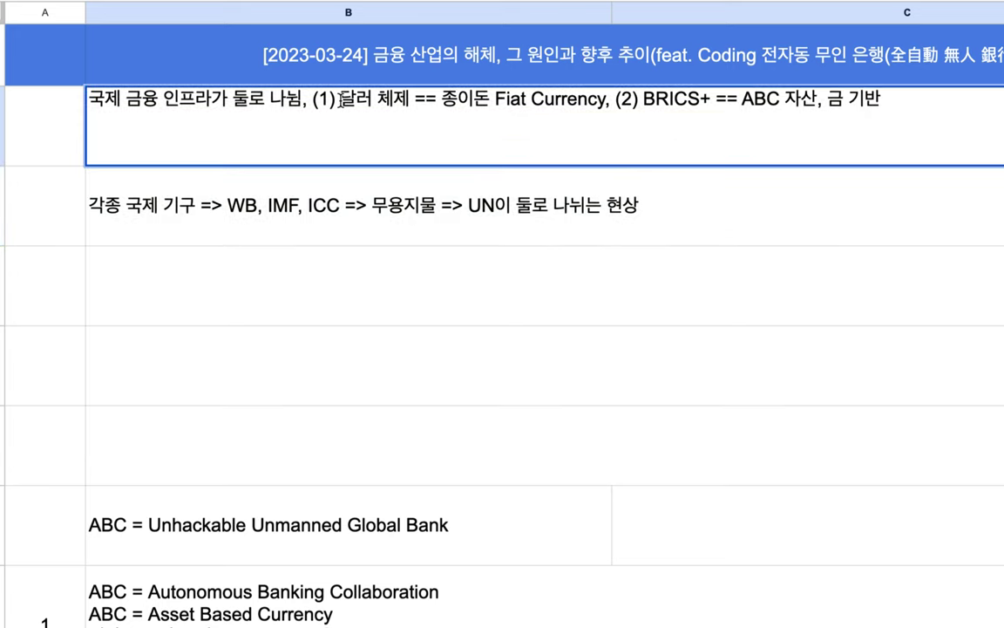
{"action": "type", "text": "Western Block"}
- Insert "East & South =>" before "BRICS+" in the row 2 note and commit it
{"action": "left_click", "coordinate": [739, 101]}
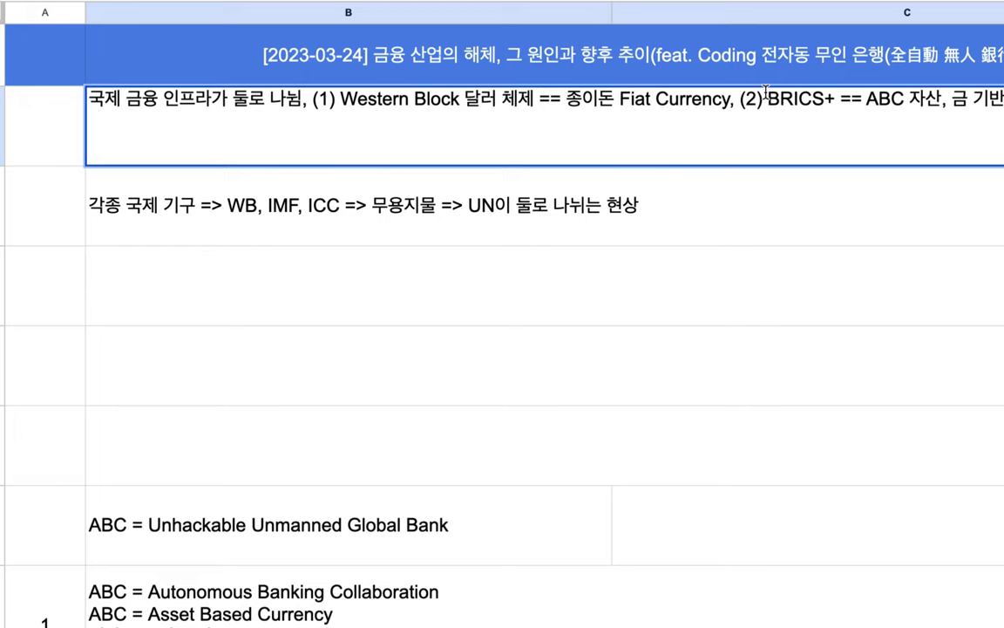
{"action": "left_click", "coordinate": [766, 96]}
{"action": "type", "text": "East "}
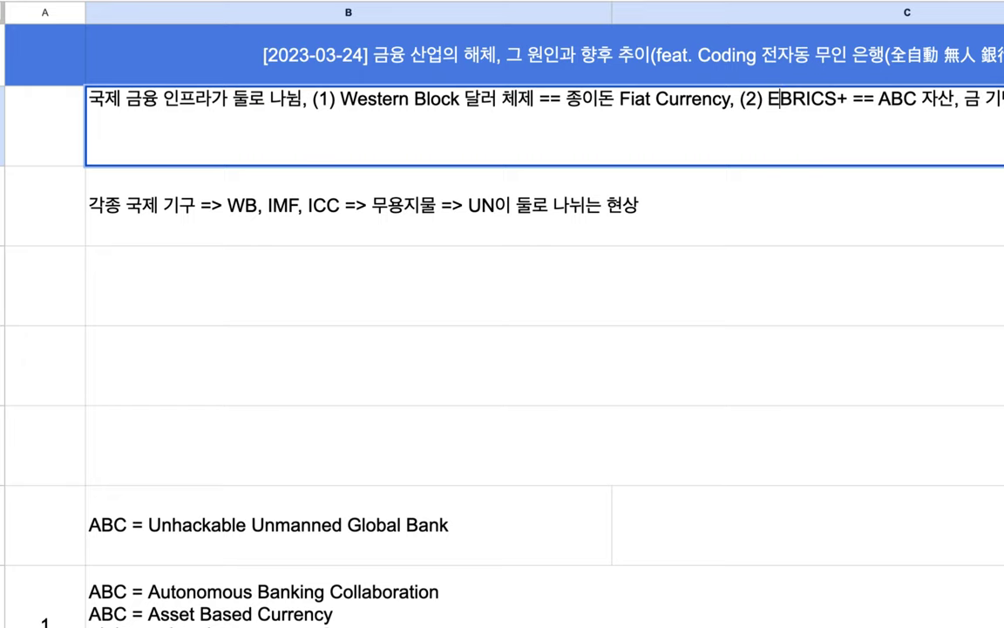
{"action": "type", "text": "& South "}
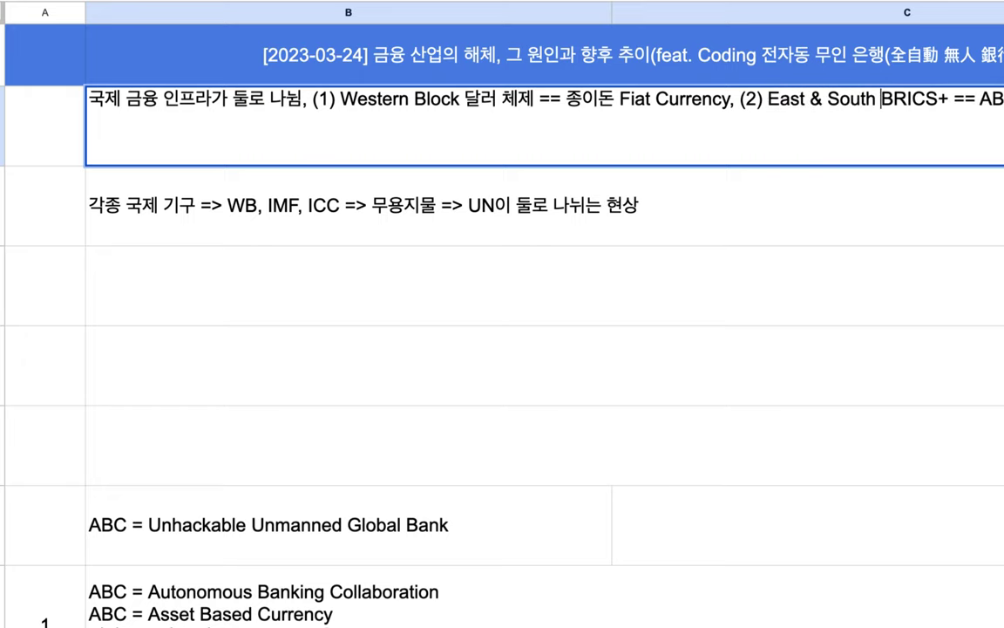
{"action": "type", "text": "=>"}
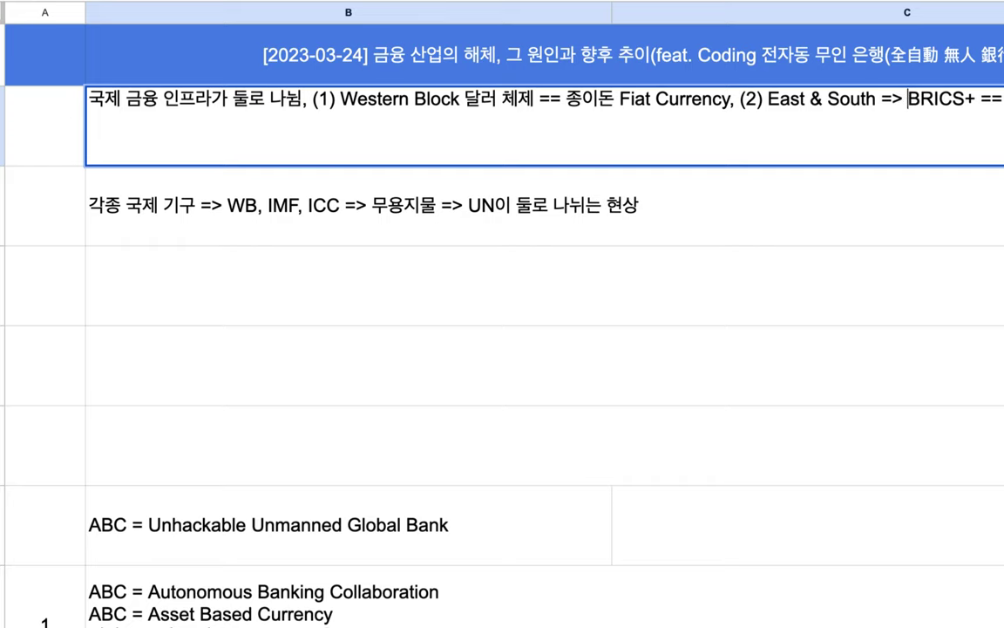
{"action": "left_click_drag", "start_coordinate": [742, 98], "coordinate": [754, 121]}
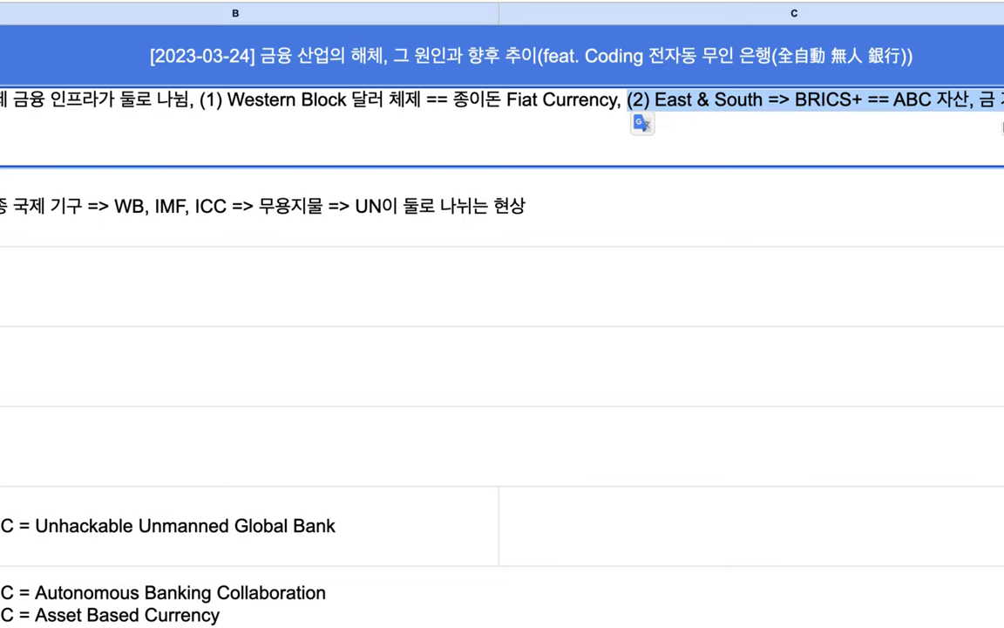
{"action": "left_click_drag", "start_coordinate": [616, 100], "coordinate": [191, 96]}
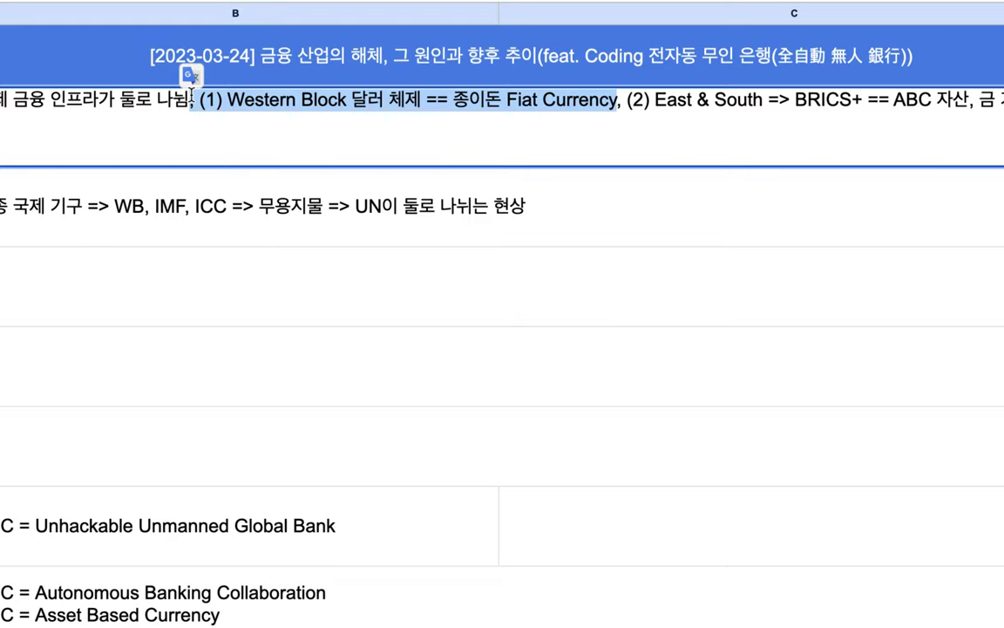
{"action": "left_click", "coordinate": [117, 203]}
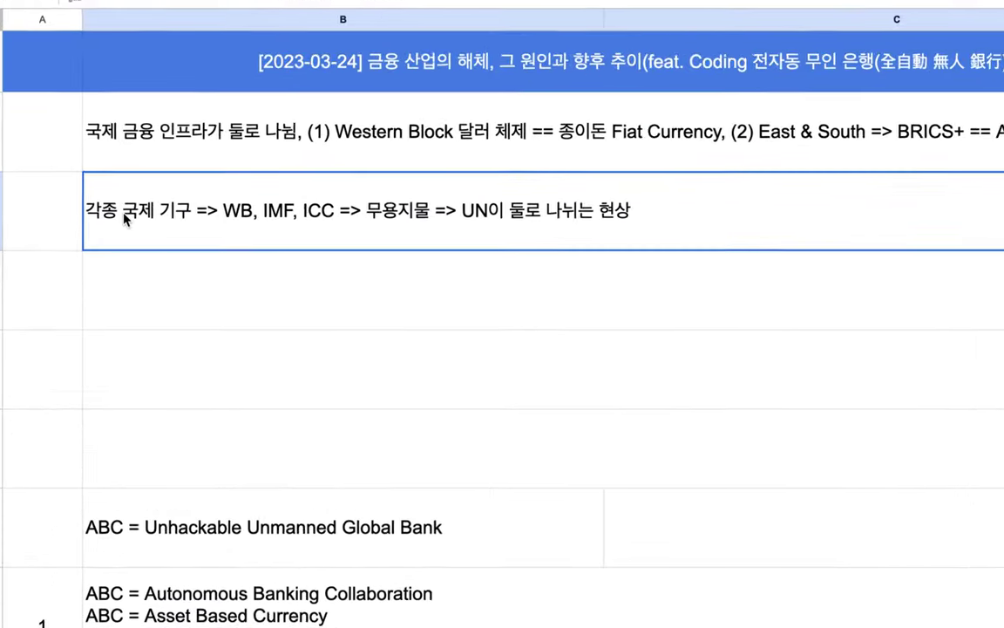
- Insert "SWIFT," between "WB," and "IMF" in the row 3 note
{"action": "double_click", "coordinate": [309, 228]}
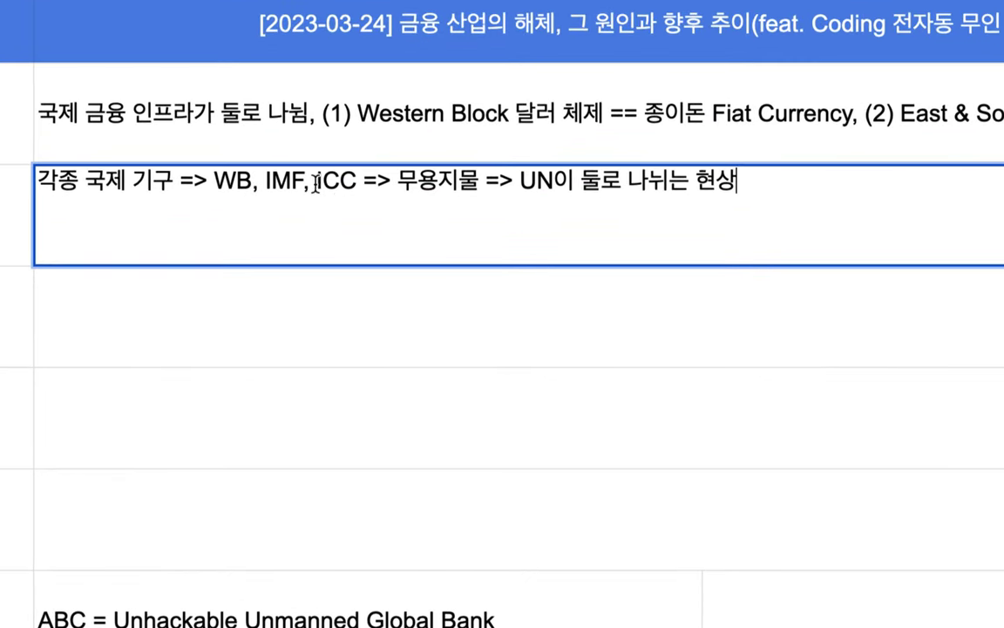
{"action": "left_click_drag", "start_coordinate": [311, 184], "coordinate": [365, 185]}
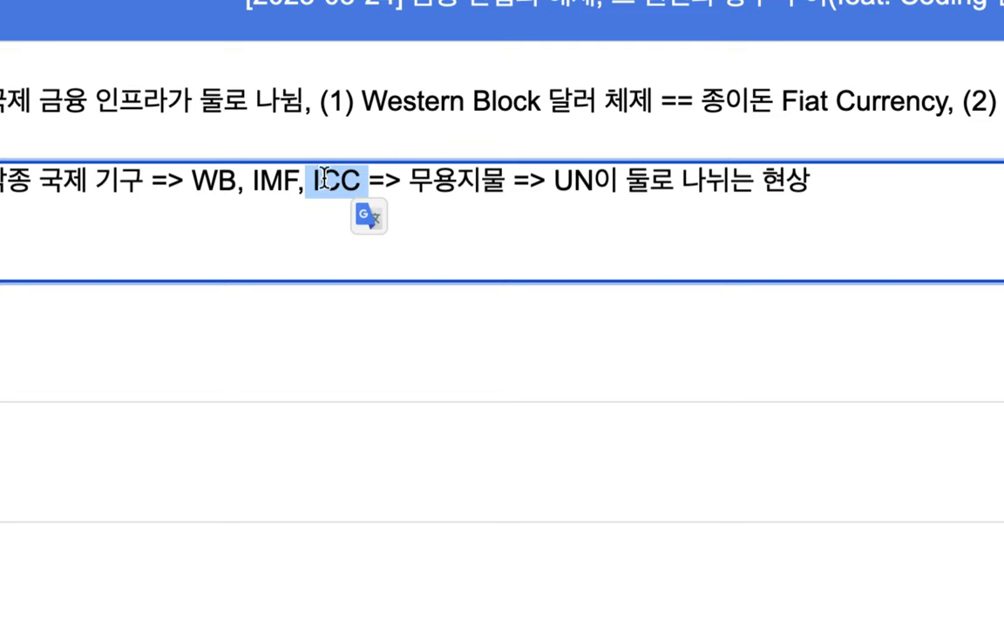
{"action": "left_click", "coordinate": [377, 179]}
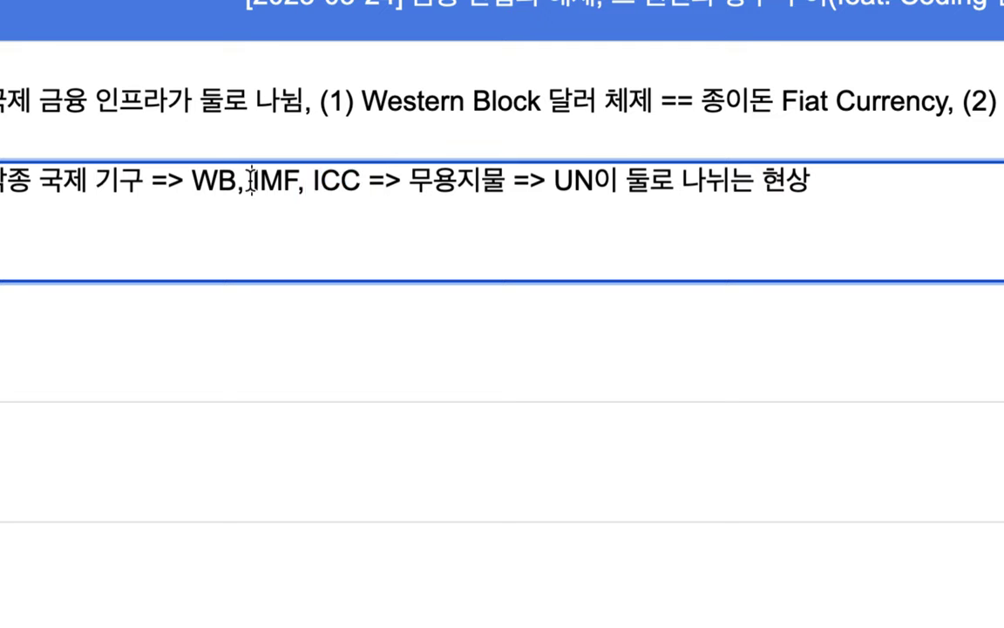
{"action": "left_click_drag", "start_coordinate": [251, 179], "coordinate": [301, 178]}
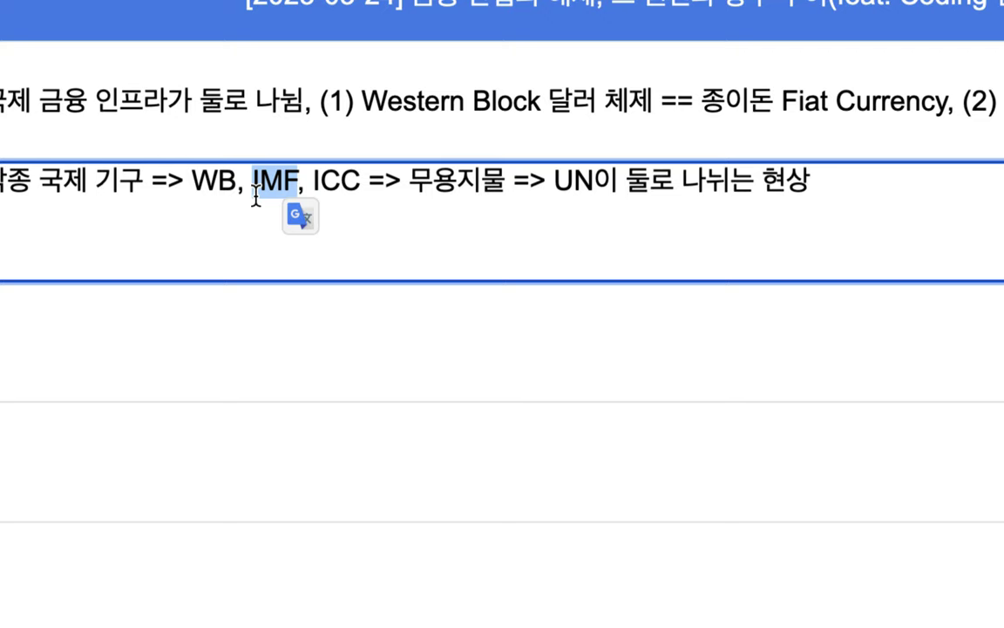
{"action": "left_click", "coordinate": [257, 186]}
{"action": "type", "text": "SW"}
{"action": "key", "text": "BackSpace"}
{"action": "key", "text": "BackSpace"}
{"action": "key", "text": "Left"}
{"action": "type", "text": "SWIFT,"}
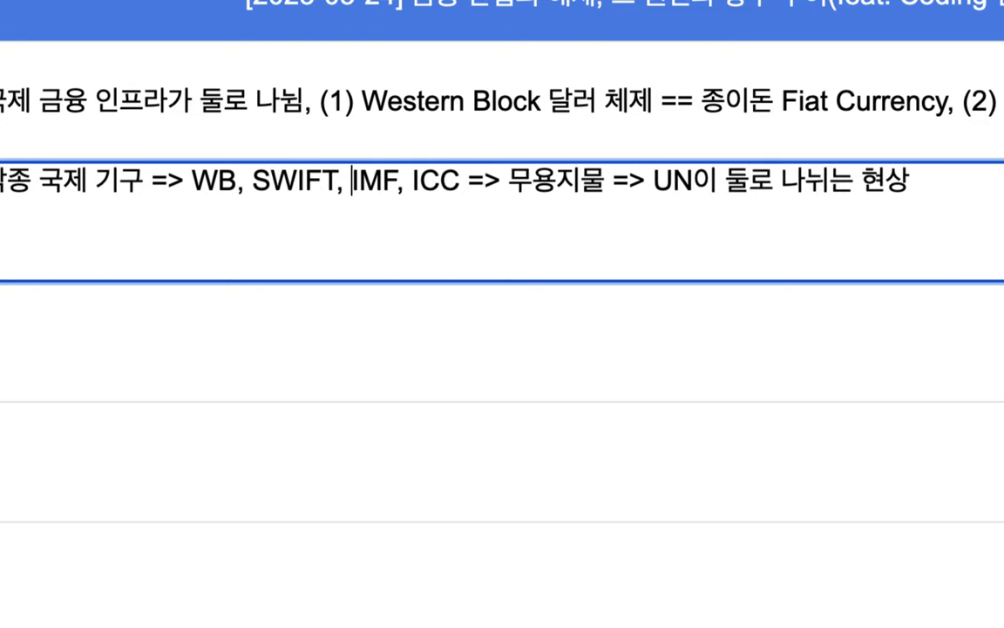
- Add "..." after "ICC" in the row 3 list of international organizations
{"action": "left_click_drag", "start_coordinate": [184, 180], "coordinate": [455, 186]}
{"action": "left_click", "coordinate": [454, 185]}
{"action": "type", "text": "..."}
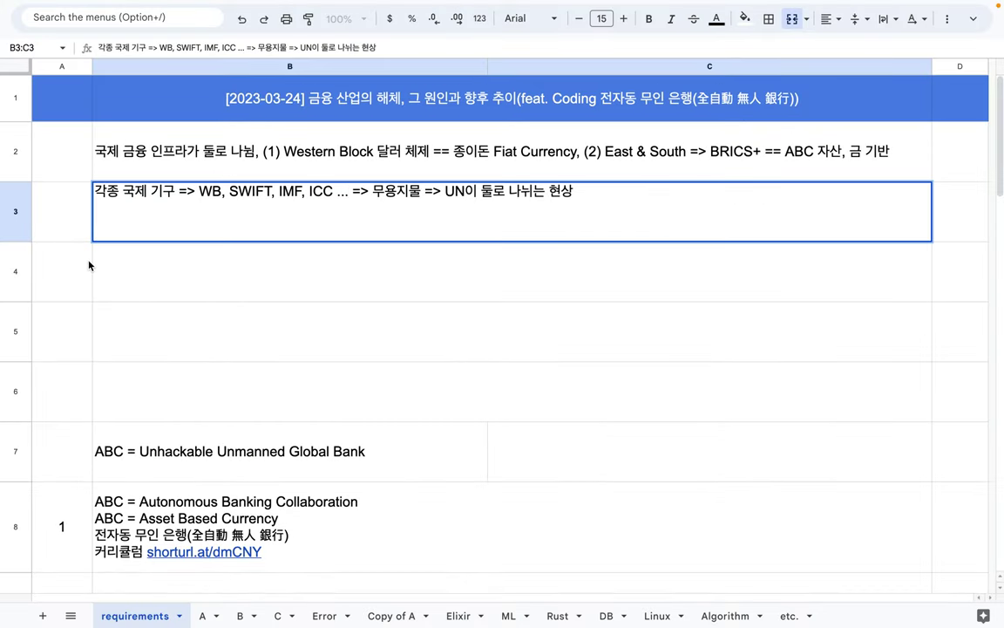
- Start the row 4 note with "한국 =>" and commit it
{"action": "left_click", "coordinate": [46, 302]}
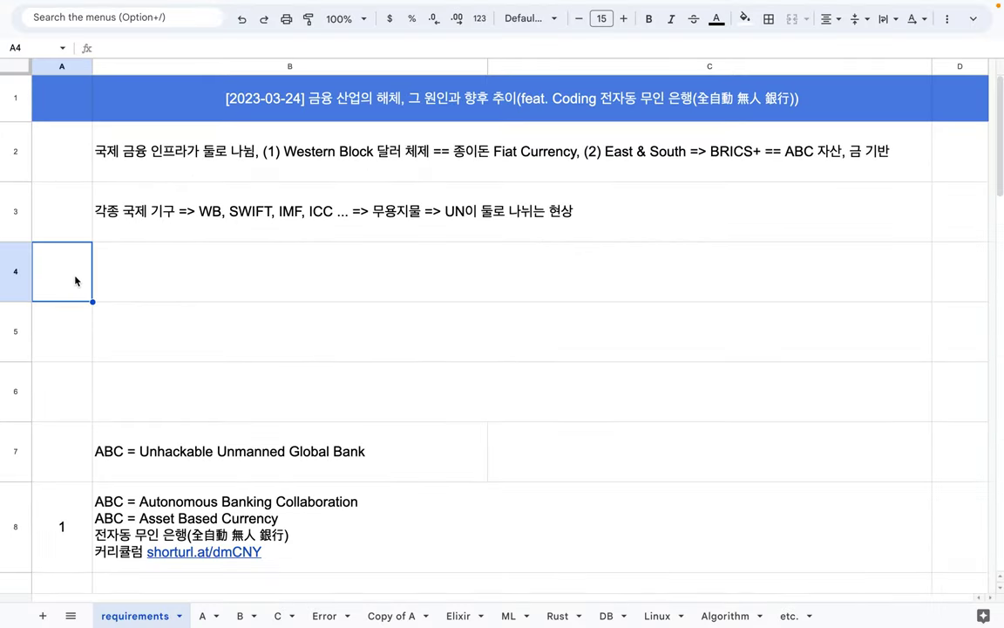
{"action": "double_click", "coordinate": [165, 283]}
{"action": "type", "text": "gks"}
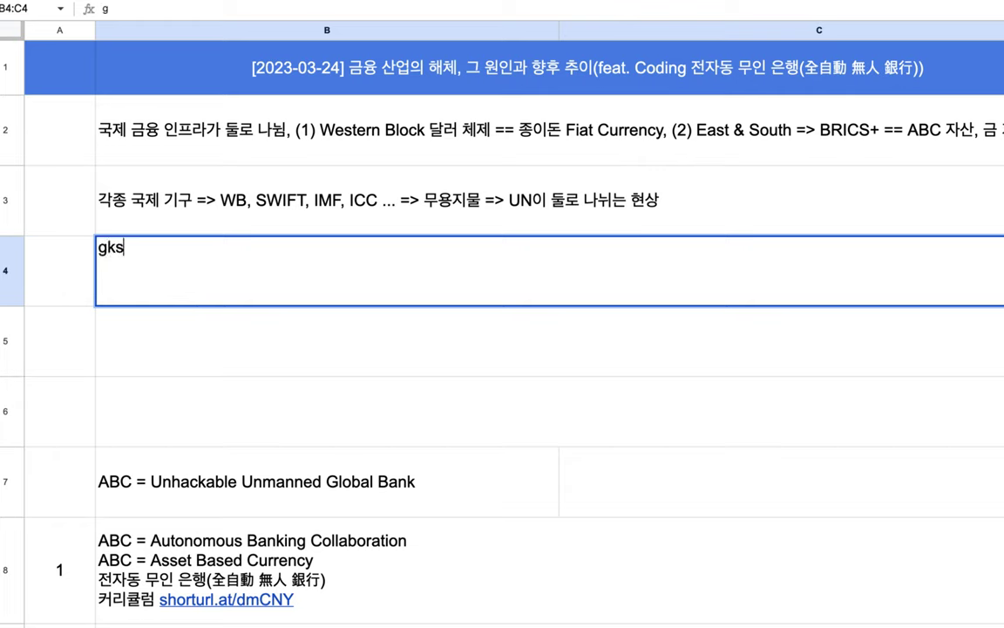
{"action": "key", "text": "BackSpace"}
{"action": "key", "text": "BackSpace"}
{"action": "key", "text": "BackSpace"}
{"action": "type", "text": "한국"}
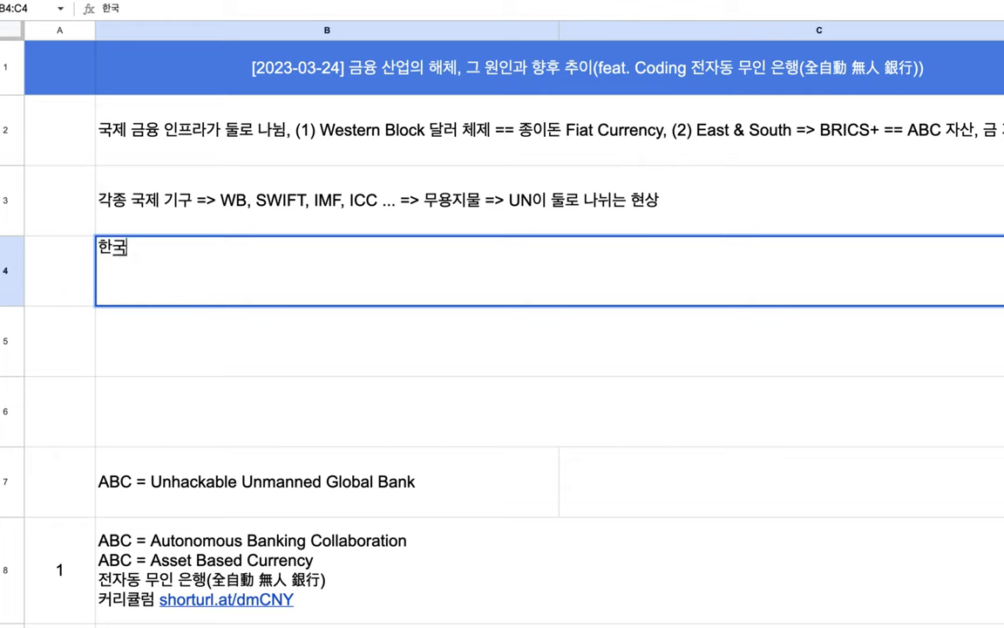
{"action": "type", "text": " =>"}
{"action": "left_click", "coordinate": [652, 127]}
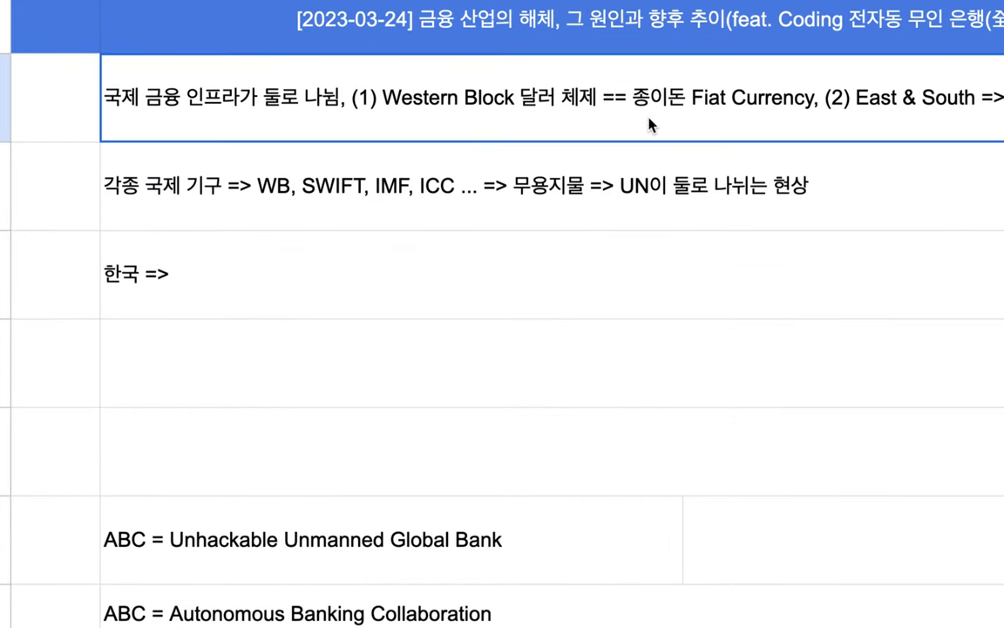
{"action": "double_click", "coordinate": [358, 85]}
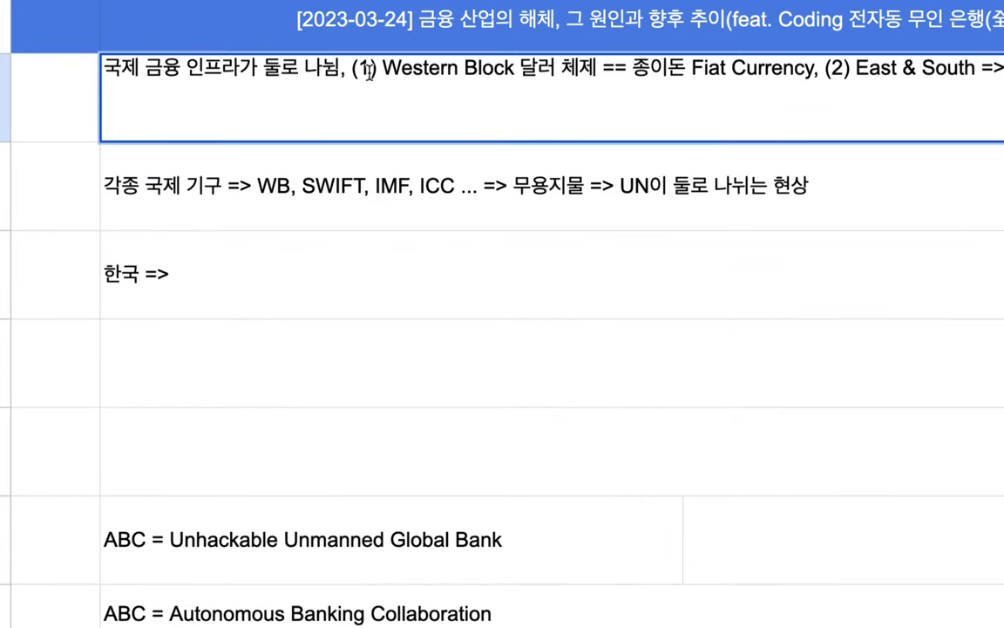
{"action": "left_click_drag", "start_coordinate": [856, 70], "coordinate": [1003, 70]}
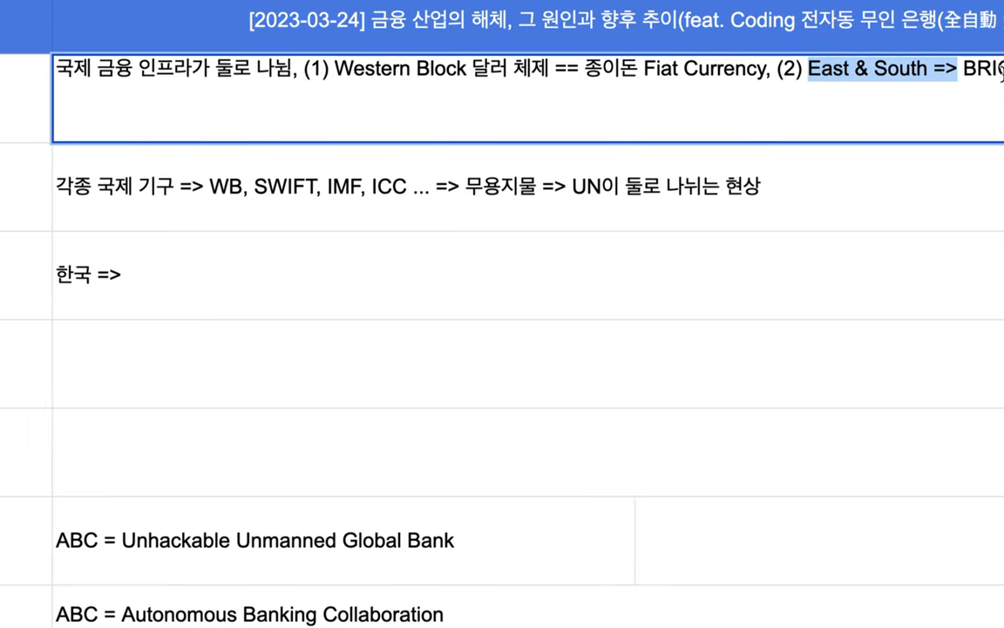
{"action": "left_click_drag", "start_coordinate": [666, 65], "coordinate": [370, 68]}
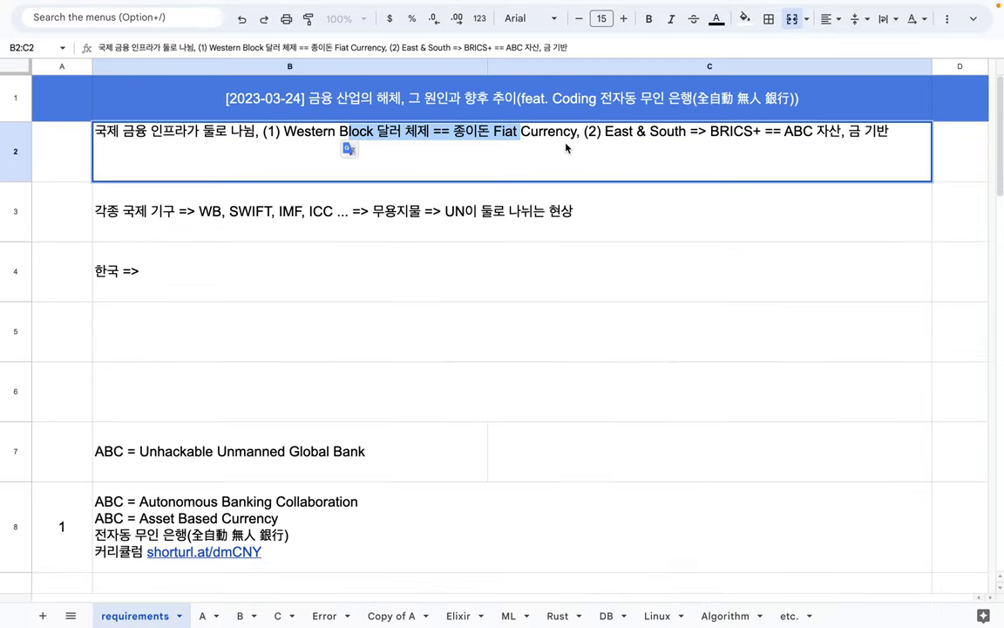
- Replace "Coding 전자동 무인 은행(全自動 無人 銀行)" in the row 1 title with "사르후 전투"
{"action": "double_click", "coordinate": [511, 103]}
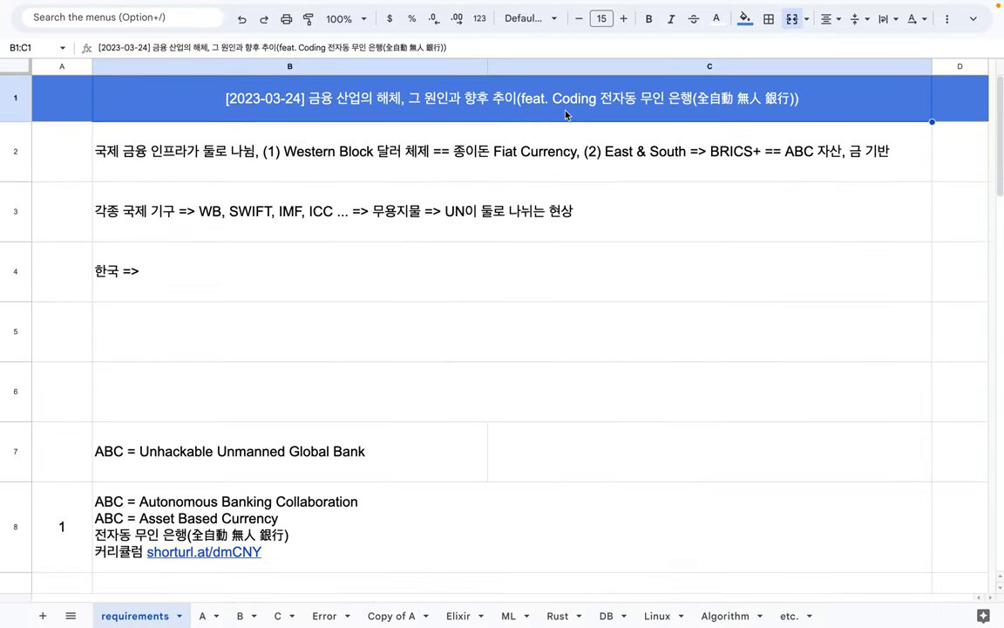
{"action": "left_click_drag", "start_coordinate": [551, 88], "coordinate": [794, 88]}
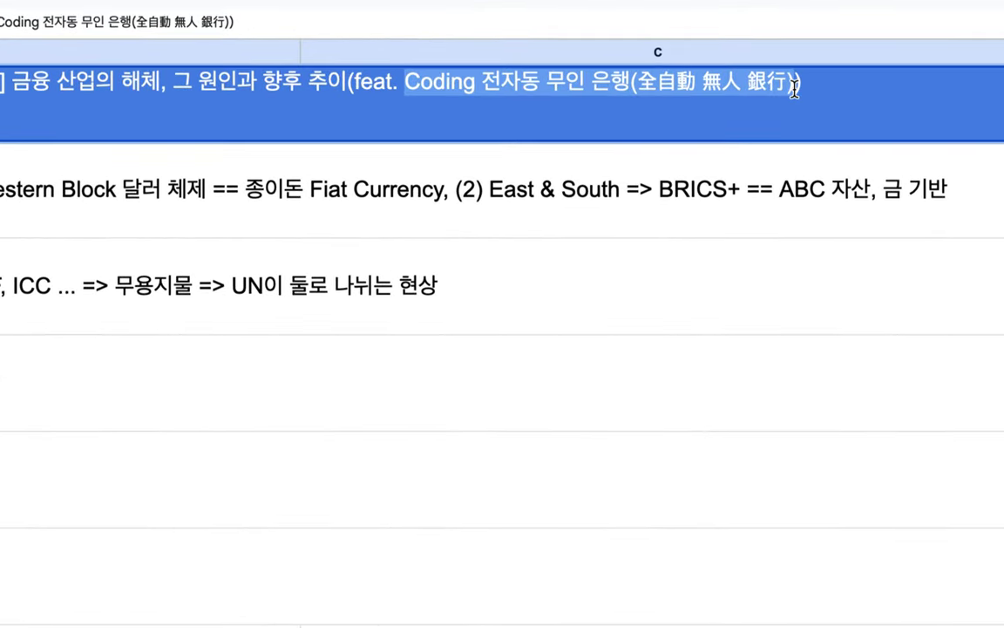
{"action": "type", "text": "사르후"}
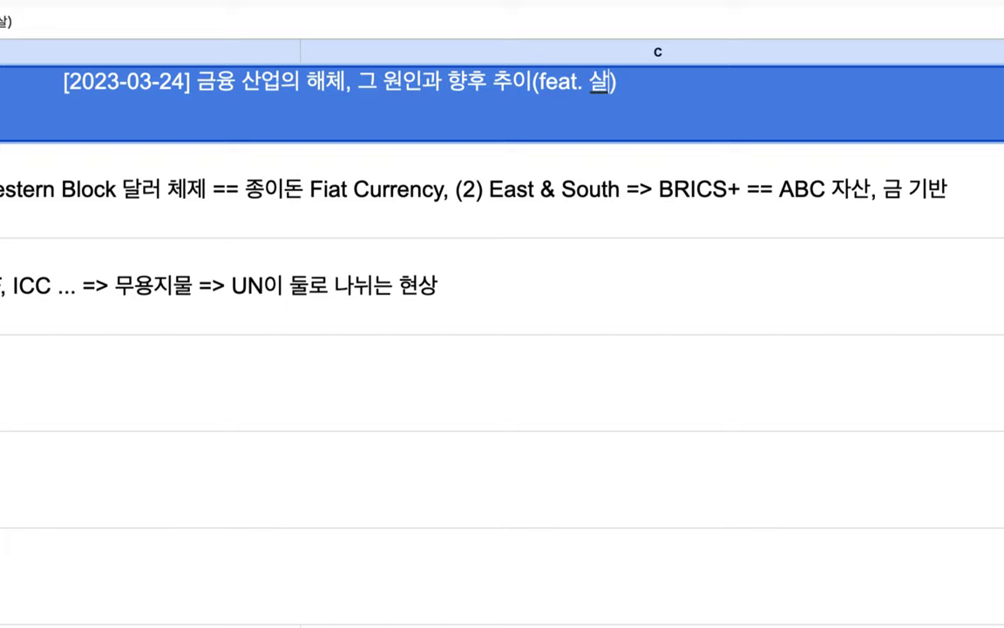
{"action": "type", "text": " 전투"}
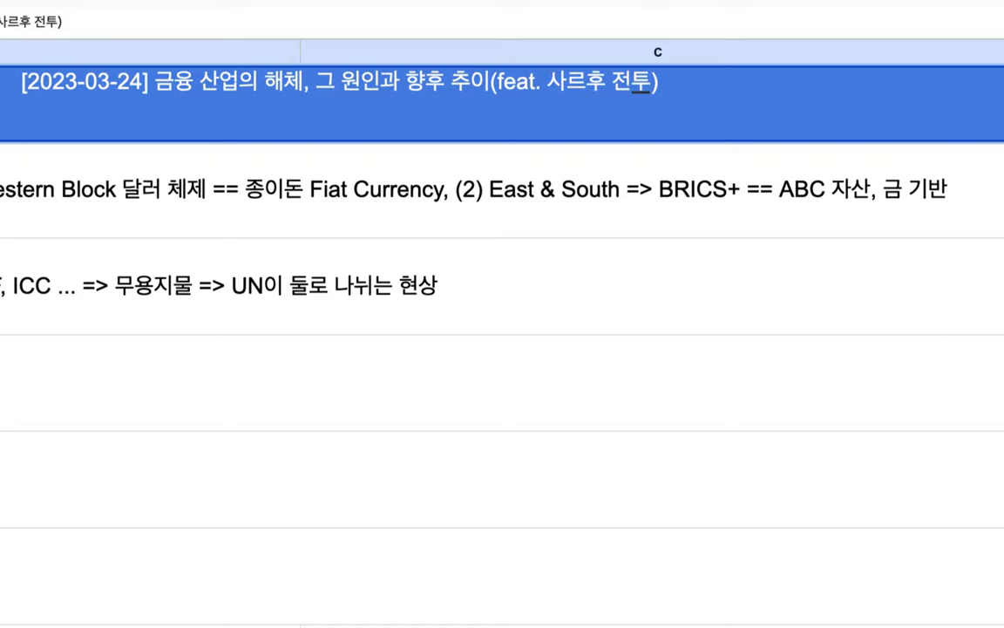
{"action": "left_click_drag", "start_coordinate": [546, 83], "coordinate": [668, 83]}
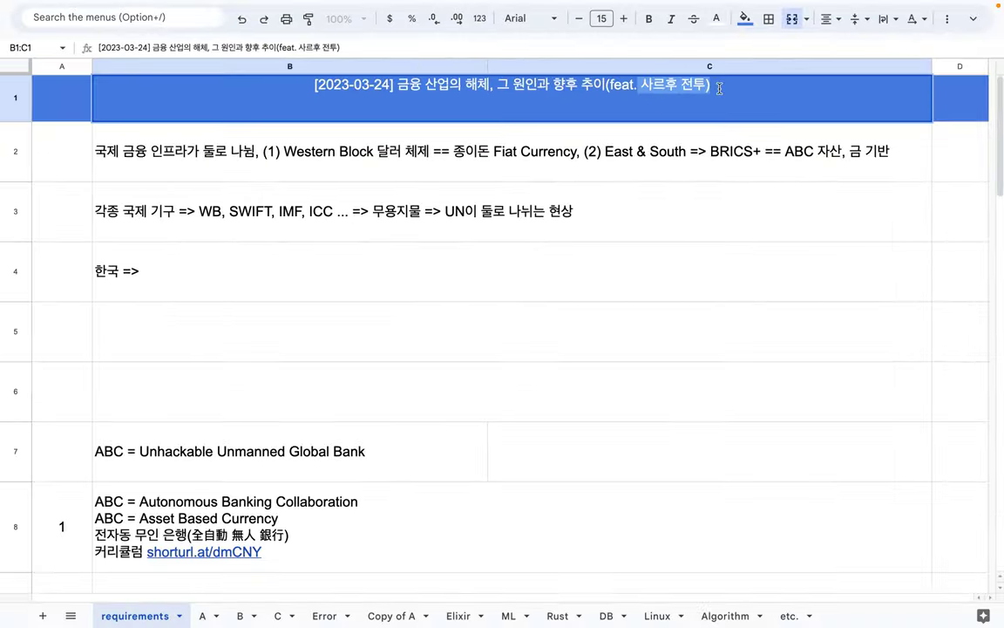
- Add "사르후 전투" after "한국 =>" in the row 4 note
{"action": "double_click", "coordinate": [165, 279]}
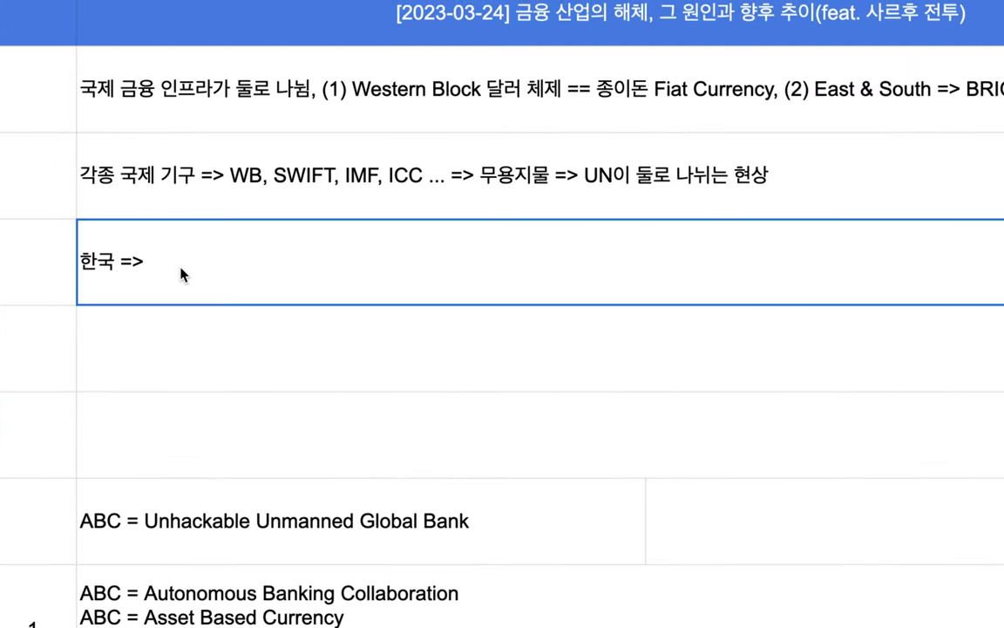
{"action": "type", "text": "사르후"}
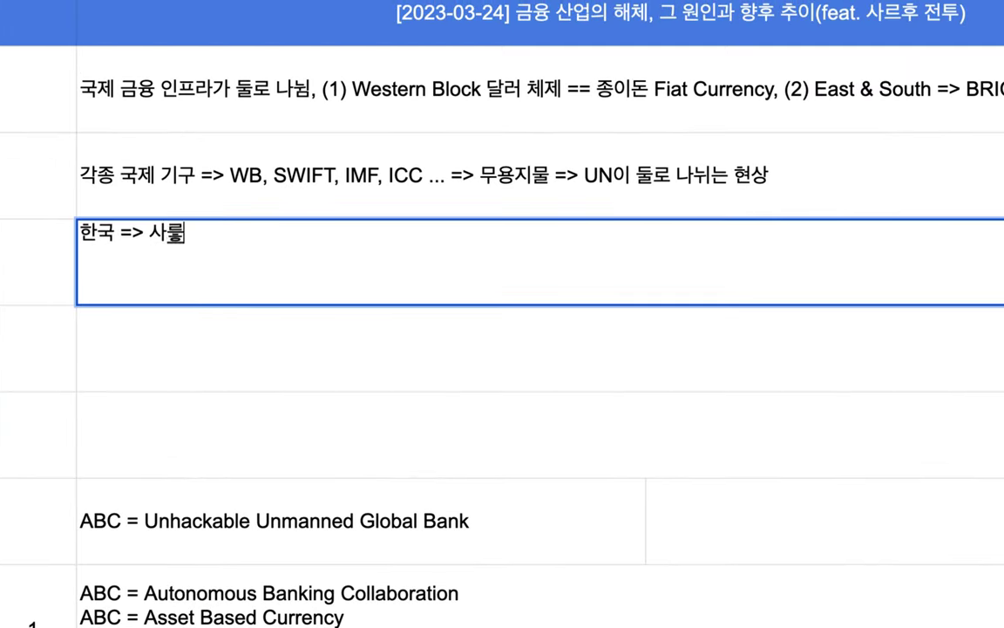
{"action": "type", "text": " 전투"}
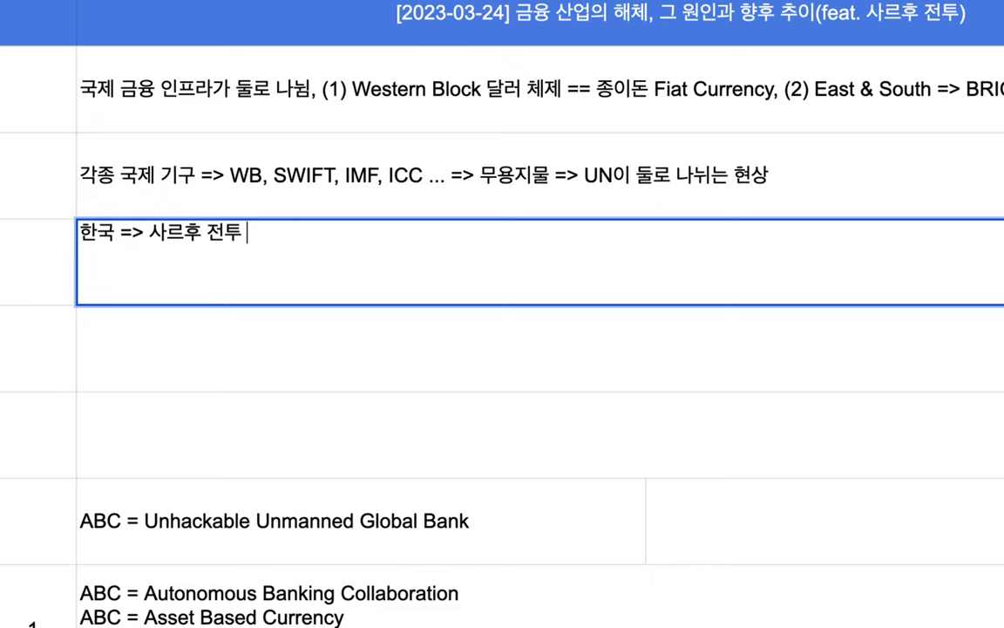
{"action": "left_click_drag", "start_coordinate": [242, 232], "coordinate": [149, 232]}
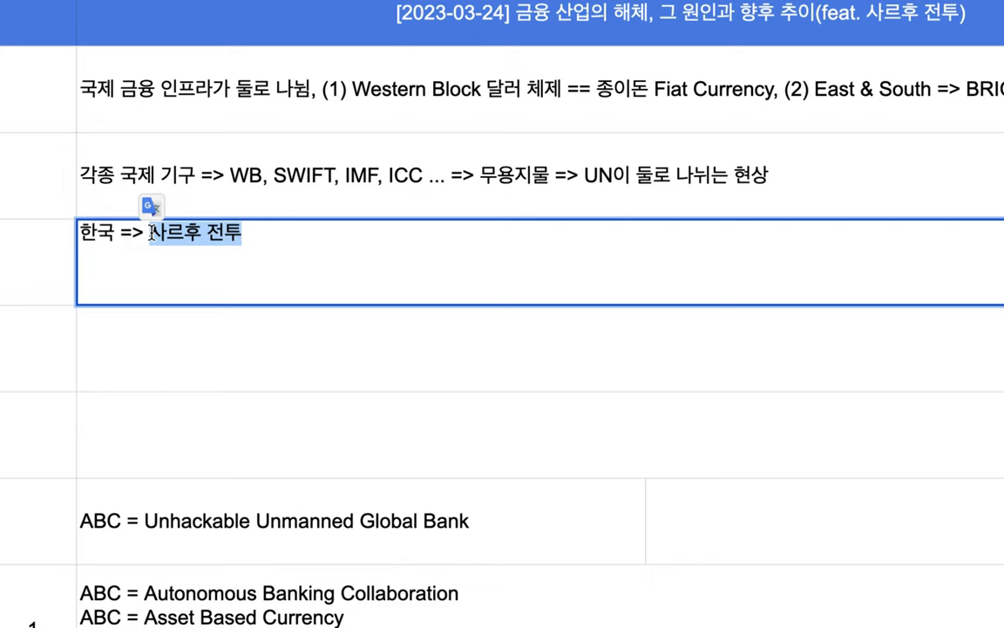
{"action": "left_click", "coordinate": [263, 237]}
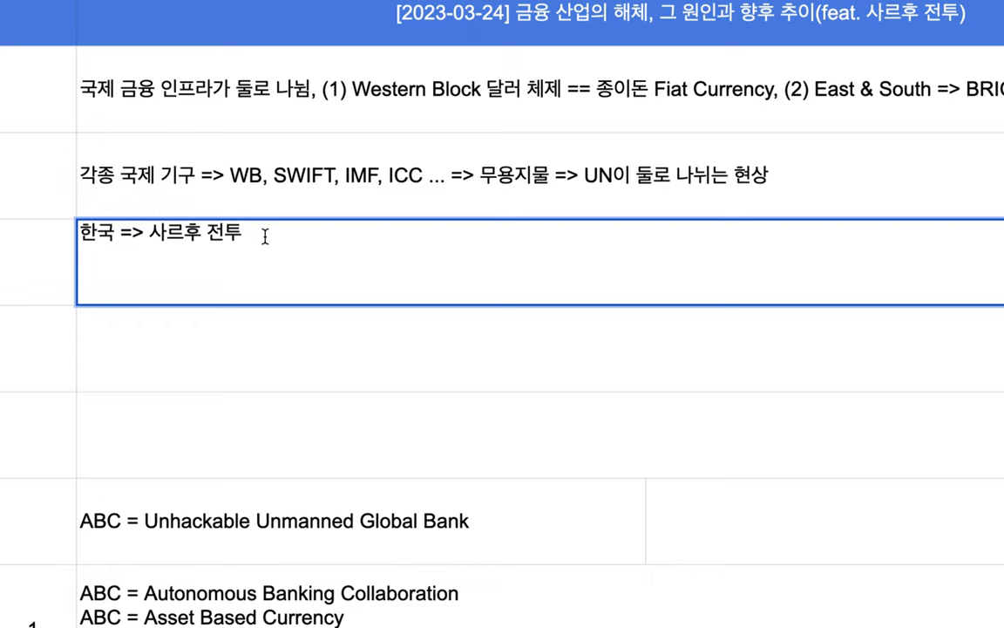
- Continue the row 4 note with "1620년 경, 명청 패권 교채 시기" after "사르후 전투"
{"action": "type", "text": "1"}
{"action": "type", "text": "620녀ㅛ니"}
{"action": "key", "text": "BackSpace"}
{"action": "key", "text": "BackSpace"}
{"action": "key", "text": "BackSpace"}
{"action": "key", "text": "BackSpace"}
{"action": "key", "text": "BackSpace"}
{"action": "type", "text": "년 경, 며"}
{"action": "type", "text": "ㅇ청 "}
{"action": "type", "text": "패권 교체 사"}
{"action": "key", "text": "BackSpace"}
{"action": "key", "text": "BackSpace"}
{"action": "type", "text": "시기"}
- Extend the row 4 note with ", 조선군 명나라 용병 => 만주 4만 명이 몰살"
{"action": "type", "text": ", 조선ㄱ"}
{"action": "type", "text": "군 명날"}
{"action": "type", "text": "라 용병"}
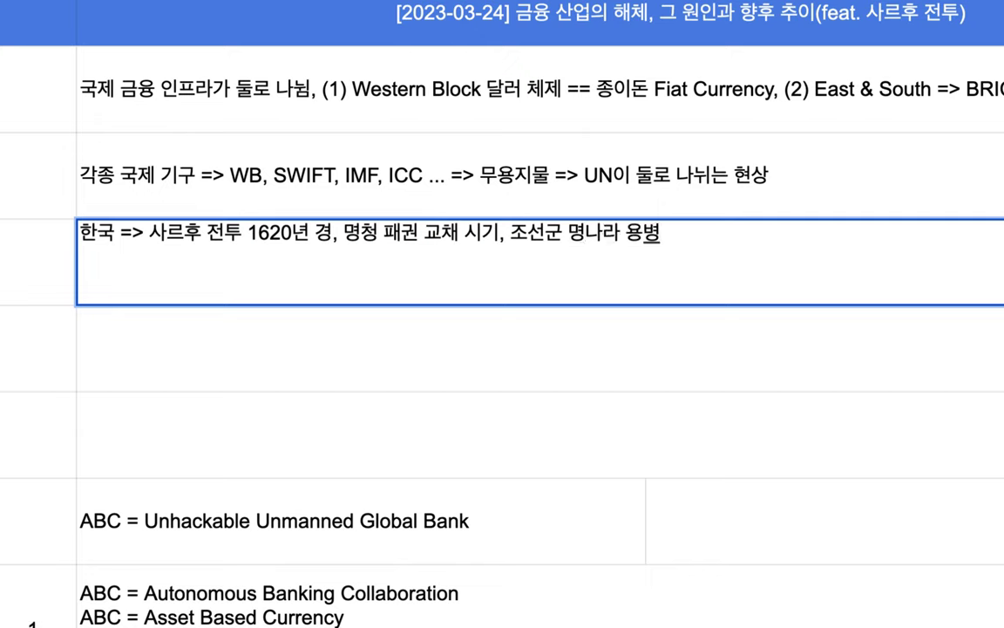
{"action": "type", "text": " => 만주 4맨"}
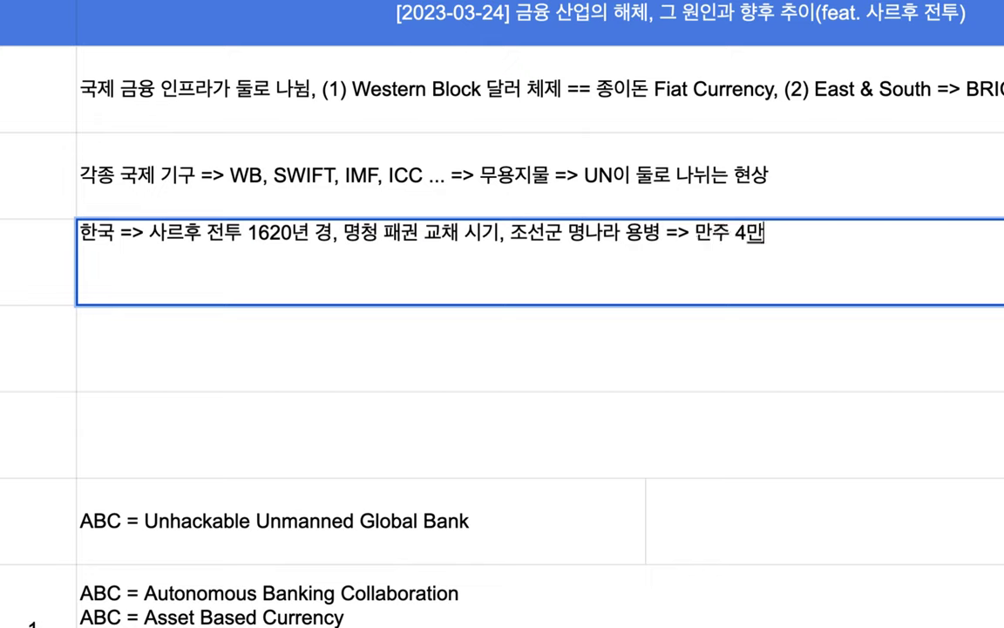
{"action": "type", "text": "명이 몰새"}
{"action": "type", "text": "ㄹ"}
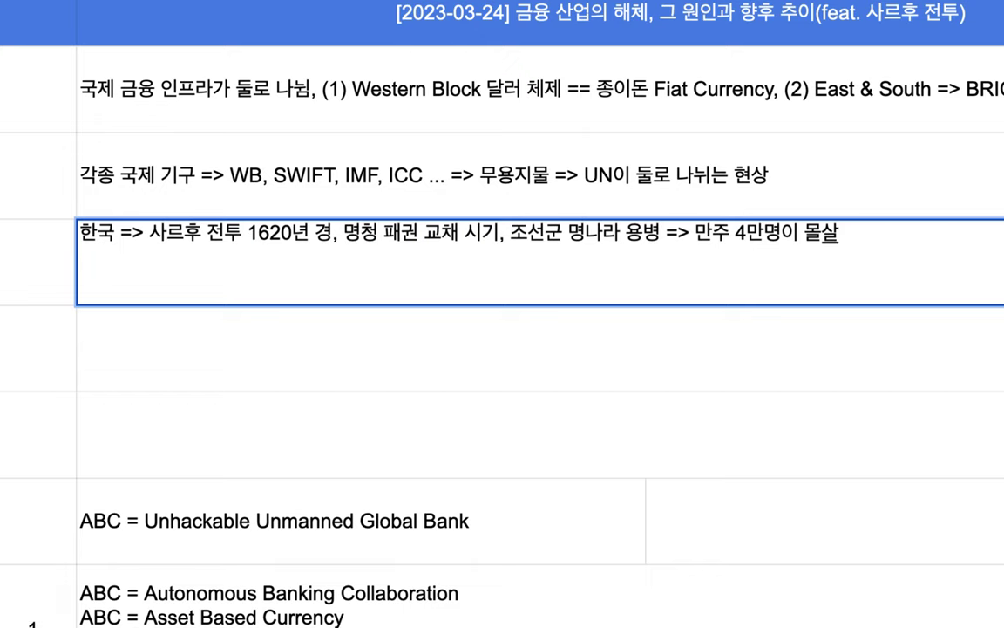
{"action": "left_click", "coordinate": [768, 232]}
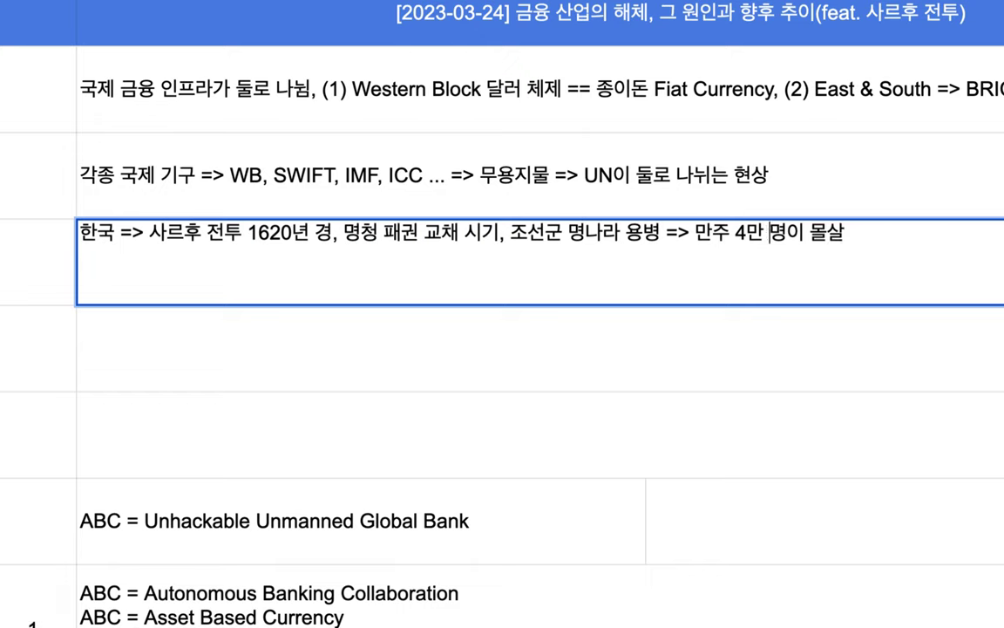
{"action": "left_click_drag", "start_coordinate": [510, 232], "coordinate": [658, 232]}
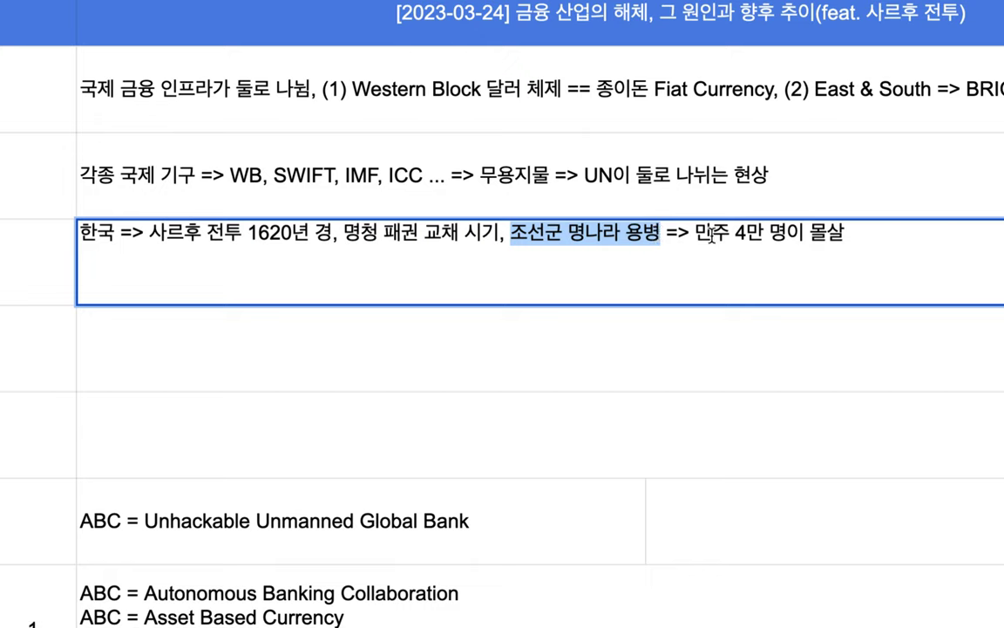
{"action": "left_click_drag", "start_coordinate": [248, 231], "coordinate": [328, 234]}
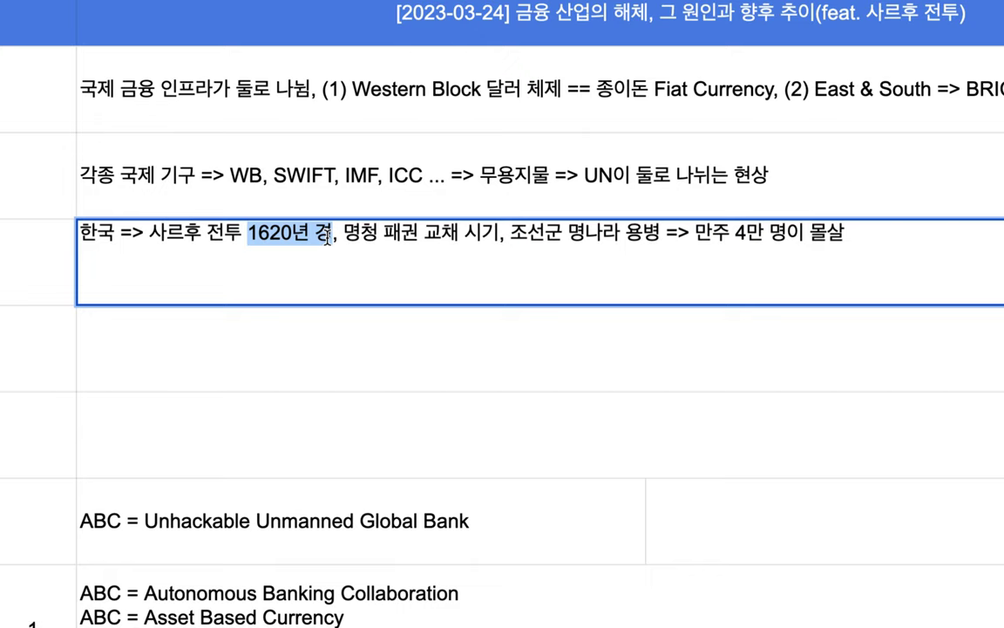
{"action": "left_click_drag", "start_coordinate": [694, 232], "coordinate": [885, 233]}
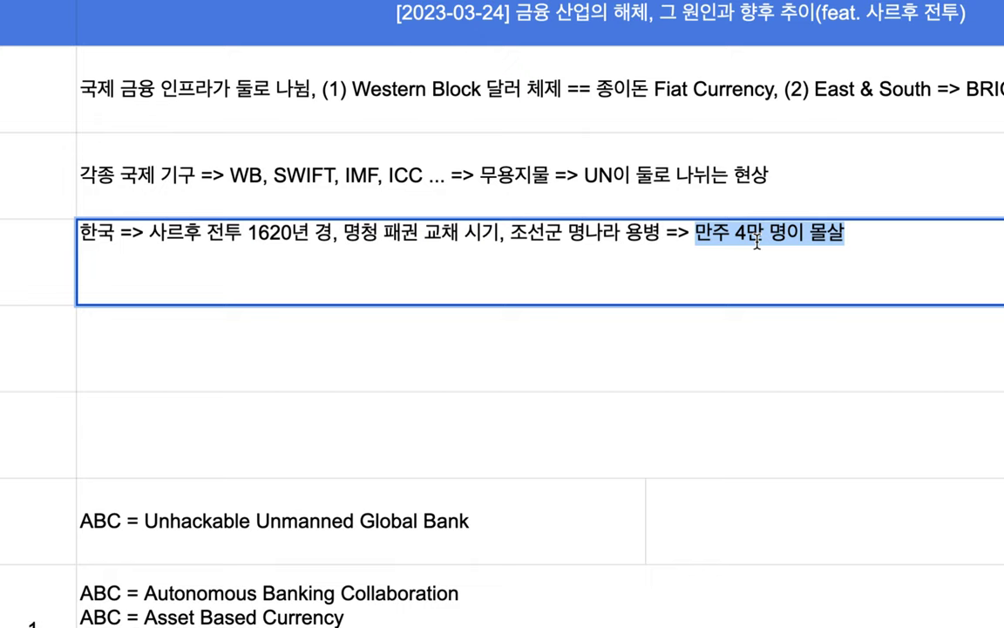
- Replace everything after "한국 =>" in the row 4 note with "중국 미국 패권 교체 =>"
{"action": "left_click", "coordinate": [146, 233], "text": "shift"}
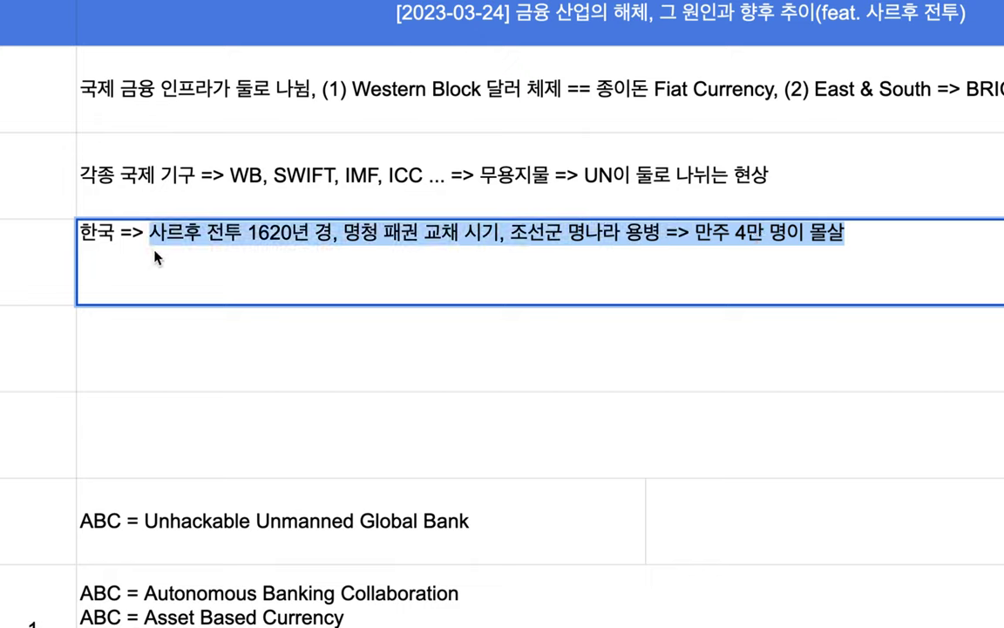
{"action": "type", "text": "ㅈ우ㄱ"}
{"action": "key", "text": "BackSpace"}
{"action": "key", "text": "BackSpace"}
{"action": "key", "text": "BackSpace"}
{"action": "type", "text": "중국 "}
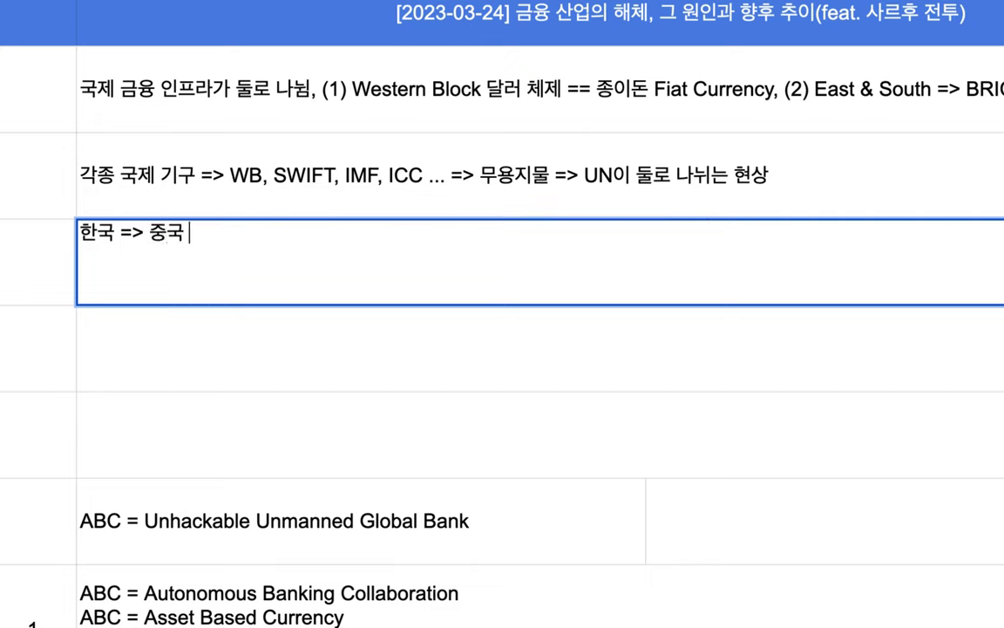
{"action": "type", "text": "미국 패권 교"}
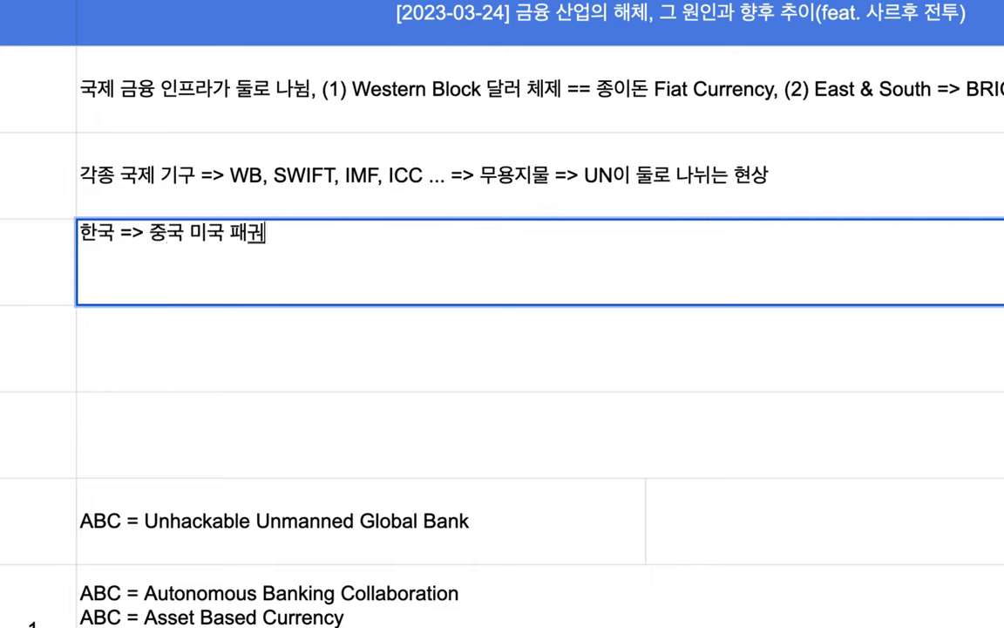
{"action": "type", "text": "체 => "}
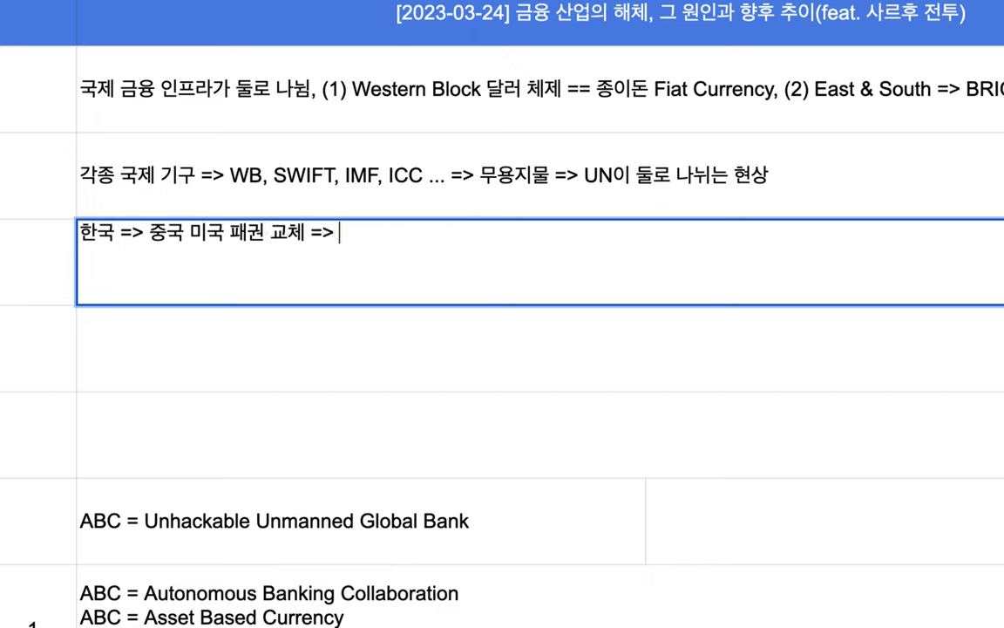
- Append "미국 용병의 참여 => 제2의 사르후" to the row 4 note
{"action": "type", "text": "ㅁ미국 용"}
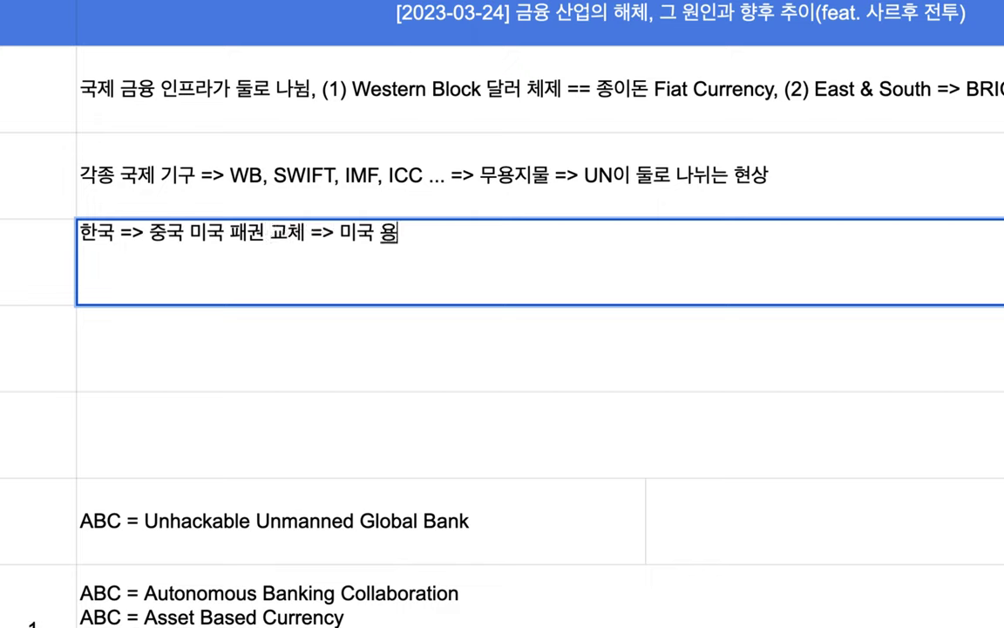
{"action": "type", "text": "병의 참여 "}
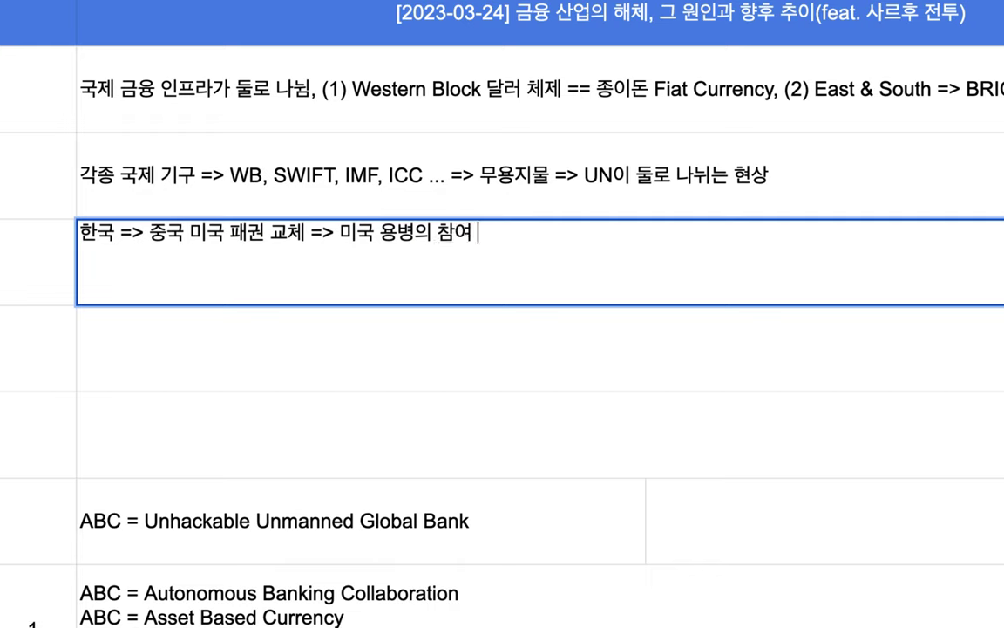
{"action": "type", "text": "=> 제"}
{"action": "type", "text": "2의 살"}
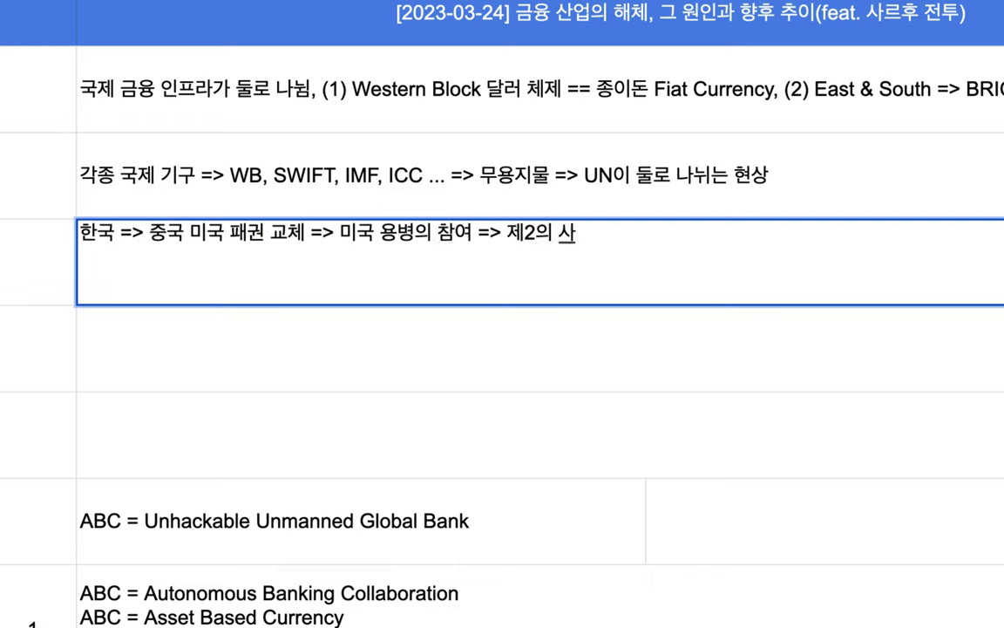
{"action": "type", "text": "르후"}
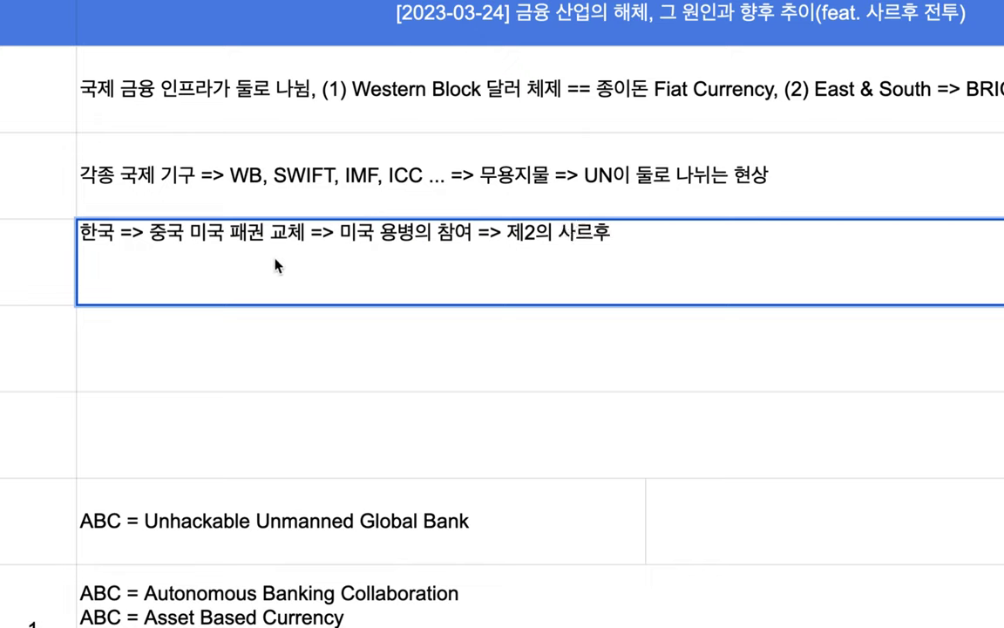
- Insert "금융 산업에서" before "사르후" in the row 4 note and add "전투" after it
{"action": "left_click_drag", "start_coordinate": [612, 233], "coordinate": [520, 234]}
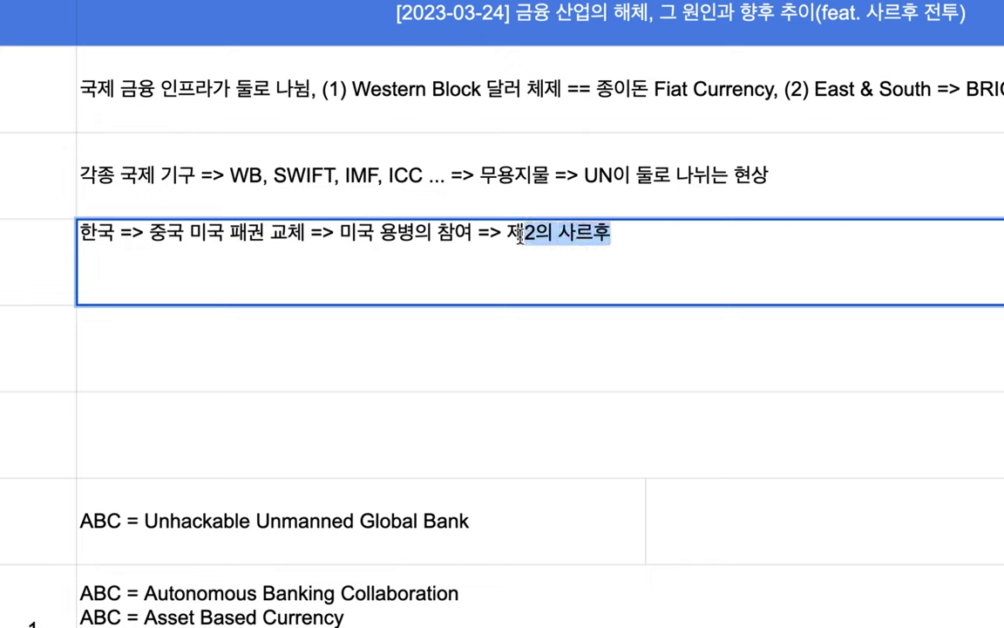
{"action": "left_click", "coordinate": [564, 253]}
{"action": "type", "text": "그룹ㅇ"}
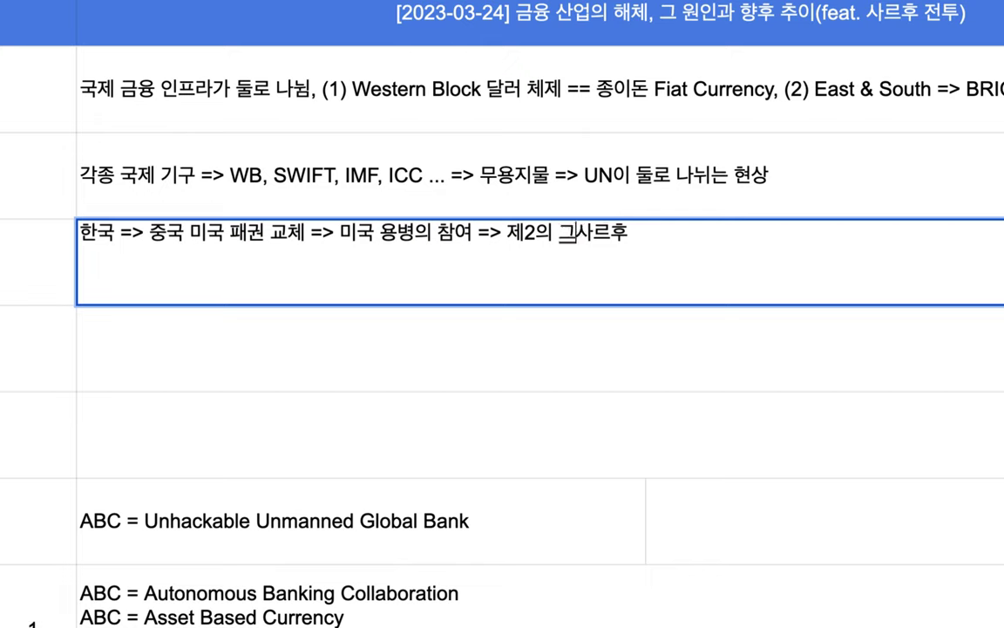
{"action": "key", "text": "BackSpace"}
{"action": "key", "text": "BackSpace"}
{"action": "key", "text": "BackSpace"}
{"action": "type", "text": "금융 산업엣"}
{"action": "type", "text": "서"}
{"action": "key", "text": "Right"}
{"action": "key", "text": "Right"}
{"action": "key", "text": "Right"}
{"action": "type", "text": "전ㅌㅜ"}
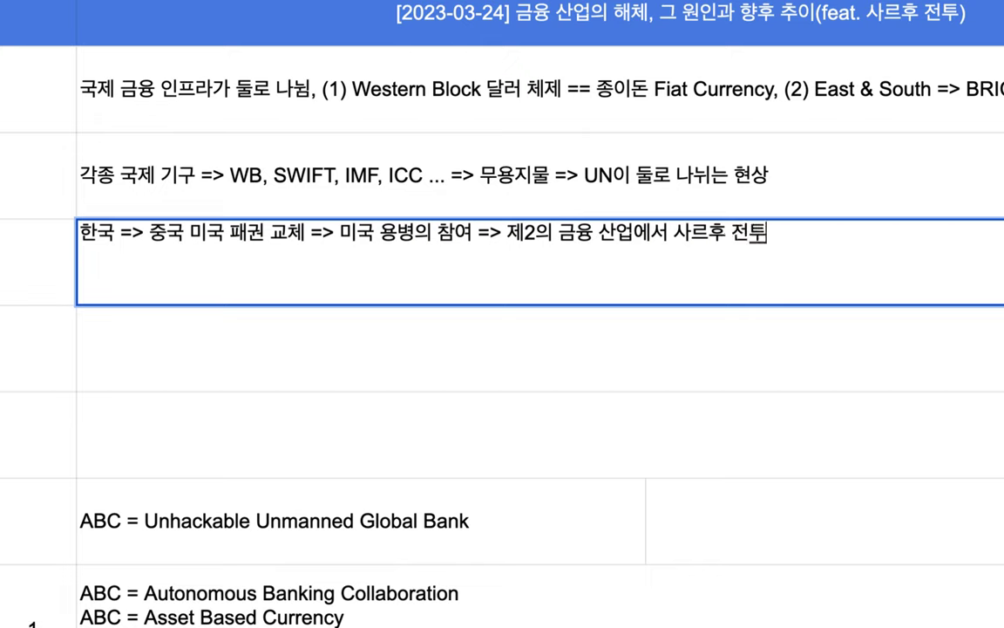
- Append "양상 => IMF 시즌2" to the end of the row 4 note
{"action": "type", "text": " 양상"}
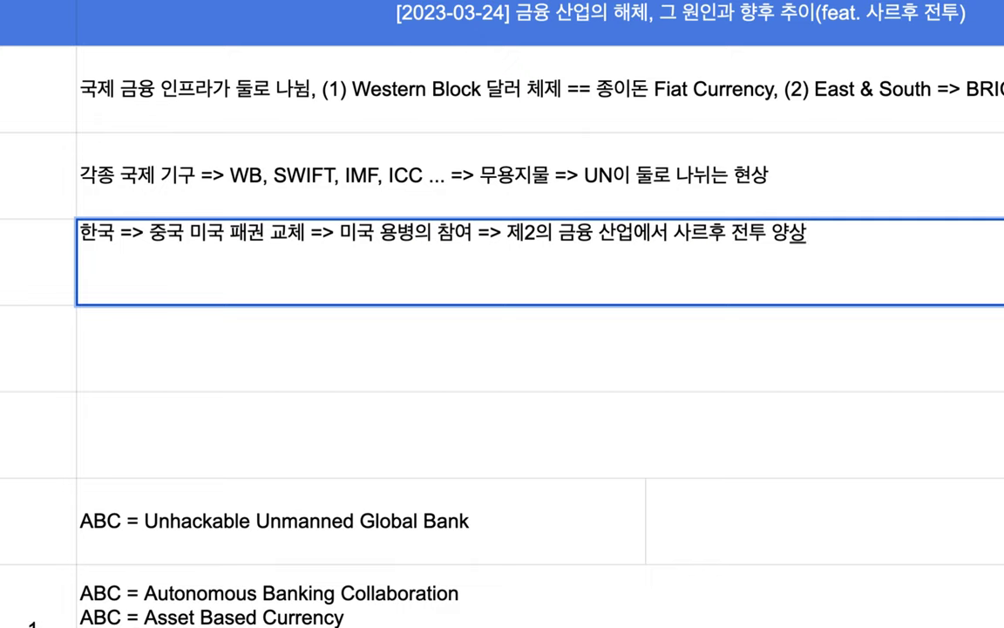
{"action": "type", "text": "=>  IMF 시즌2"}
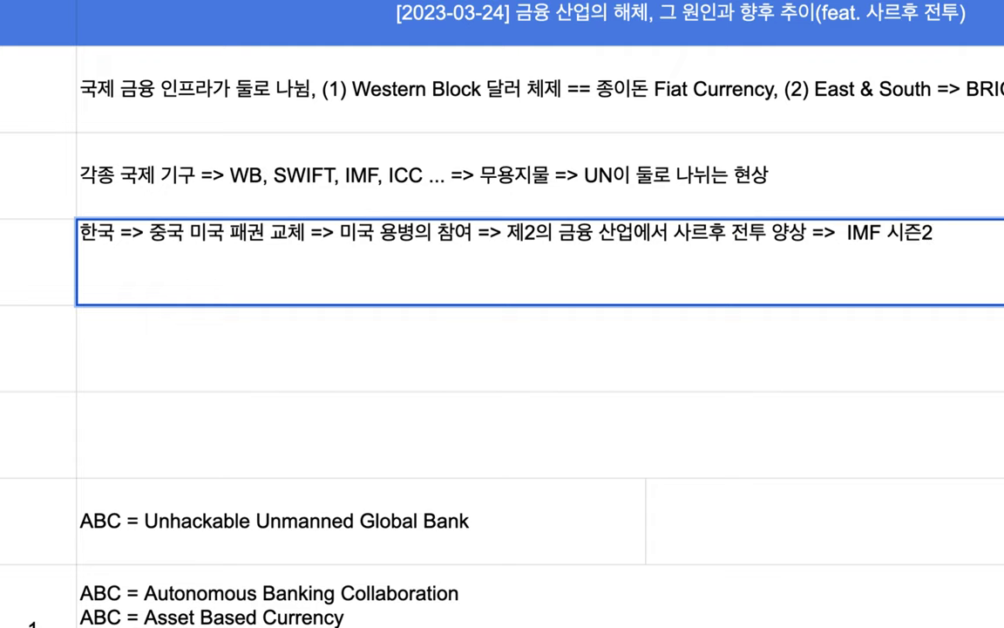
- Examine the Western Block and BRICS+ passages of the row 2 note alongside the row 4 note on Korea
{"action": "double_click", "coordinate": [655, 100]}
{"action": "left_click_drag", "start_coordinate": [319, 61], "coordinate": [417, 61]}
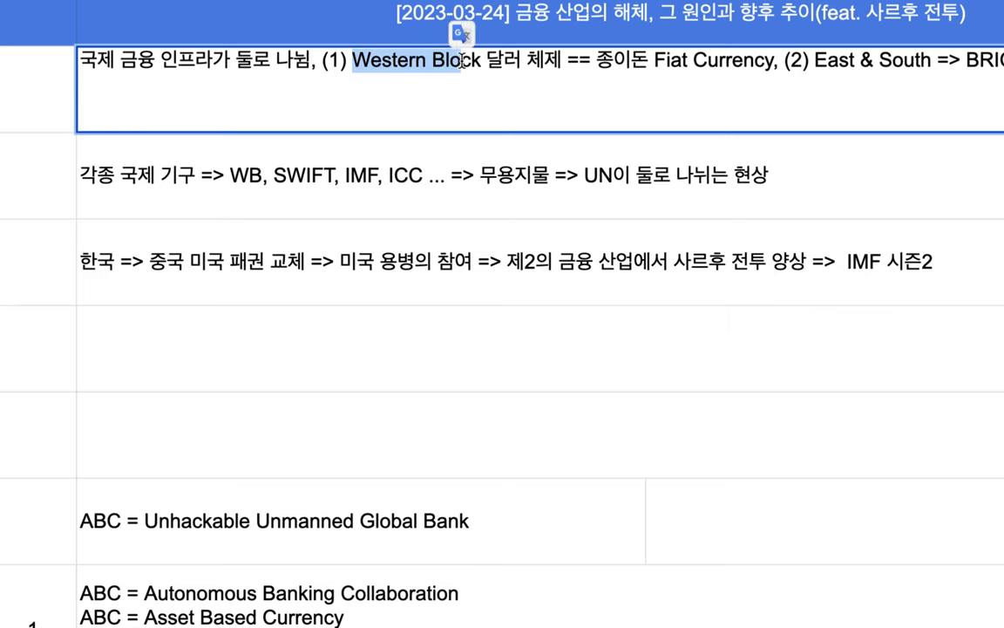
{"action": "scroll", "coordinate": [808, 57], "scroll_direction": "right", "scroll_amount": 3}
{"action": "left_click_drag", "start_coordinate": [837, 59], "coordinate": [983, 60]}
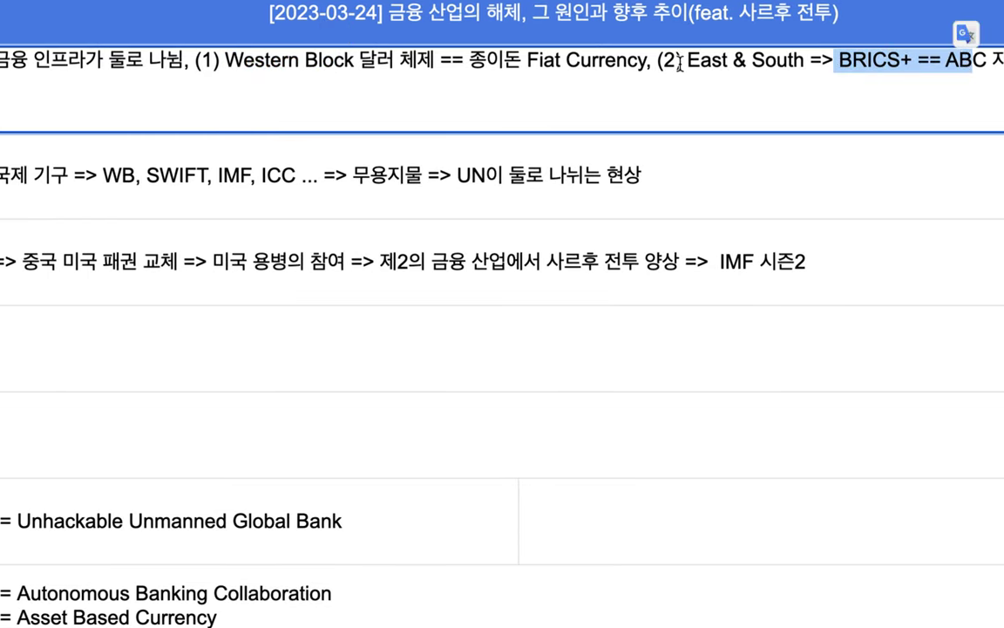
{"action": "left_click_drag", "start_coordinate": [656, 59], "coordinate": [986, 63]}
{"action": "left_click_drag", "start_coordinate": [648, 59], "coordinate": [211, 61]}
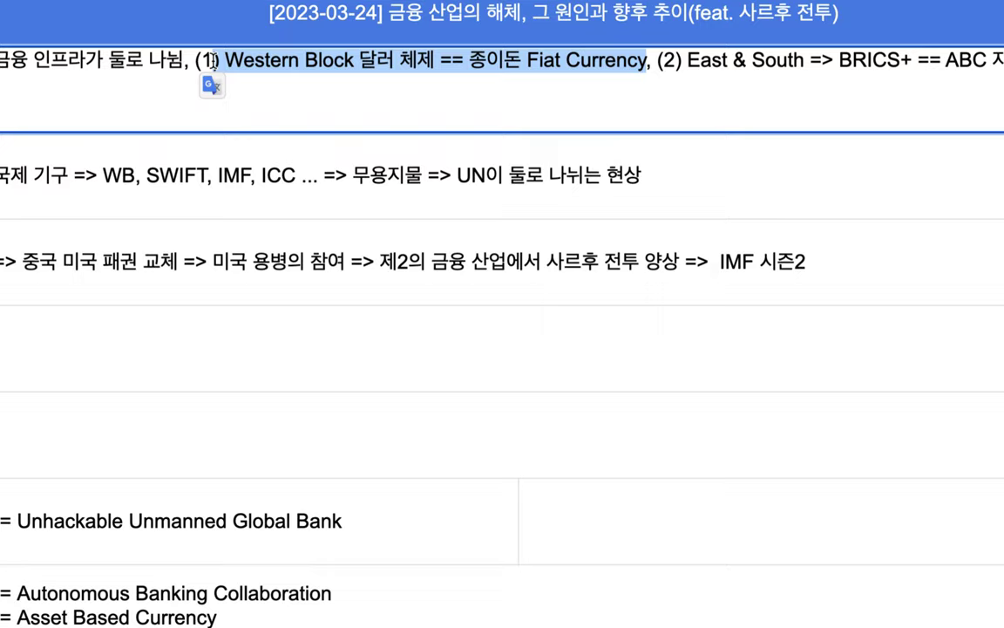
{"action": "left_click", "coordinate": [51, 261]}
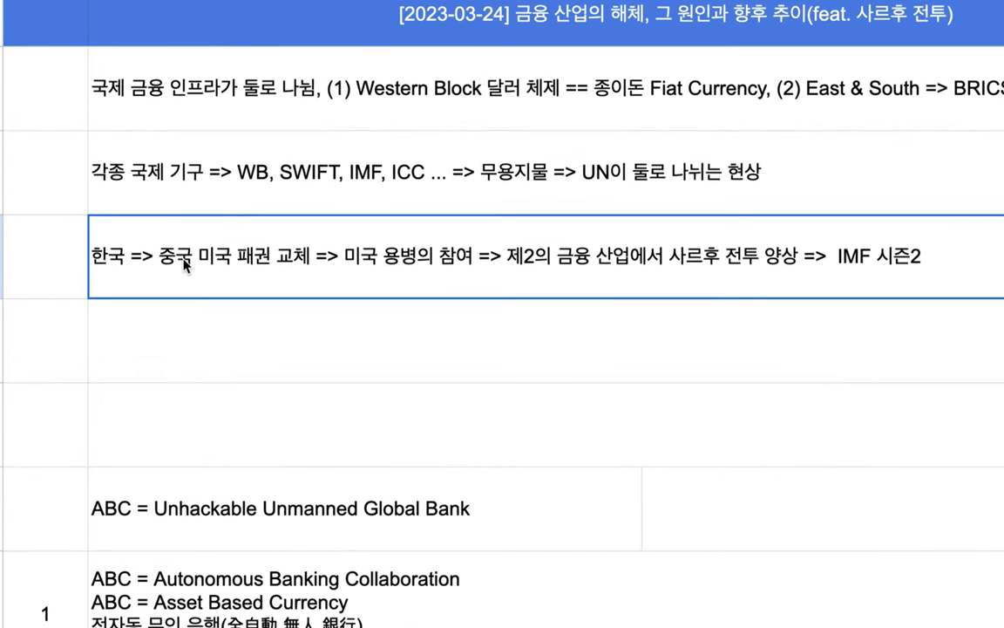
{"action": "double_click", "coordinate": [160, 278]}
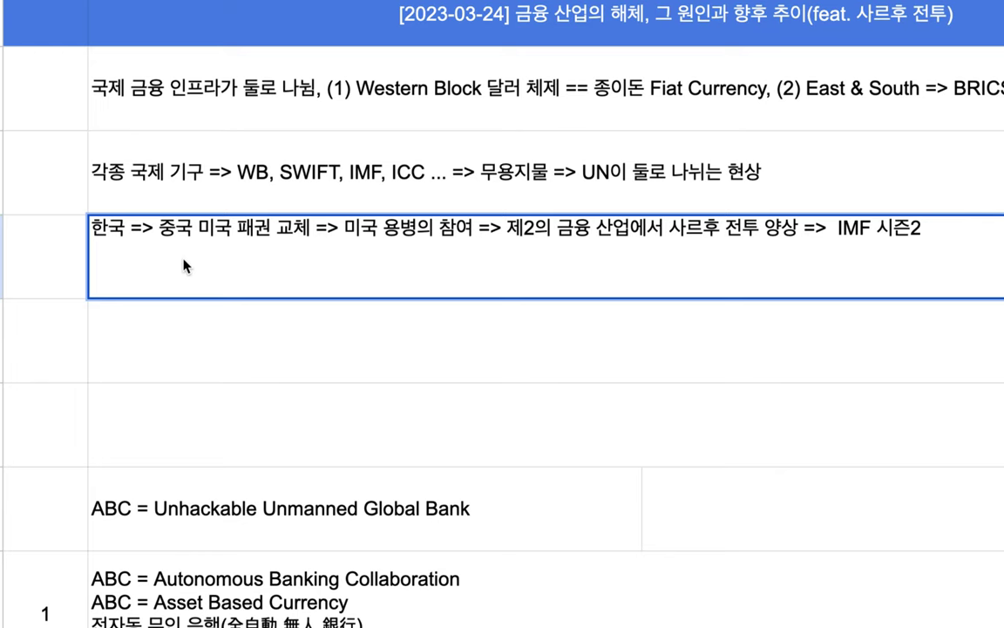
{"action": "double_click", "coordinate": [452, 92]}
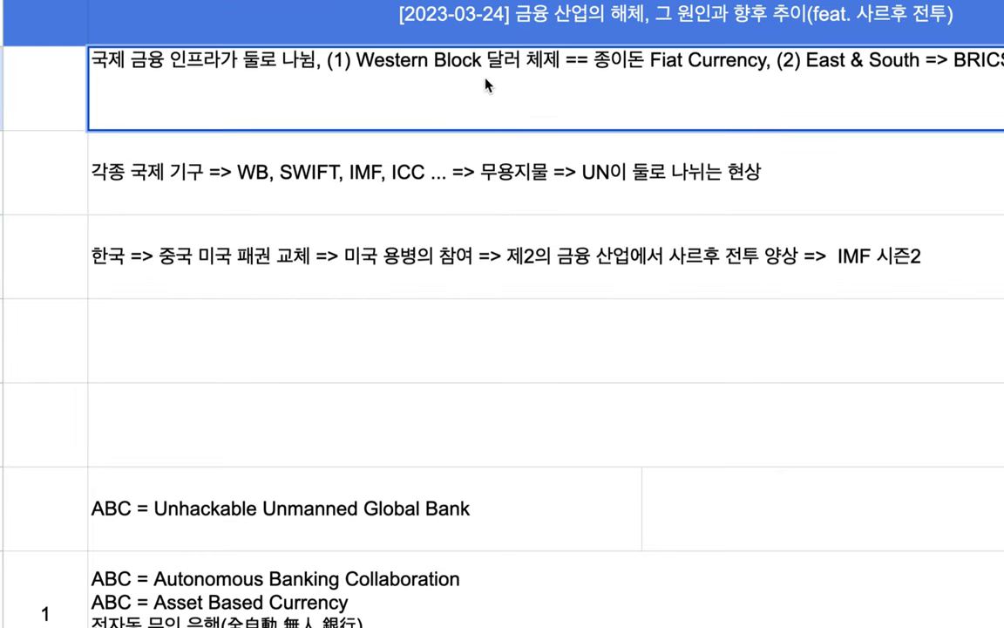
{"action": "left_click_drag", "start_coordinate": [478, 69], "coordinate": [885, 74]}
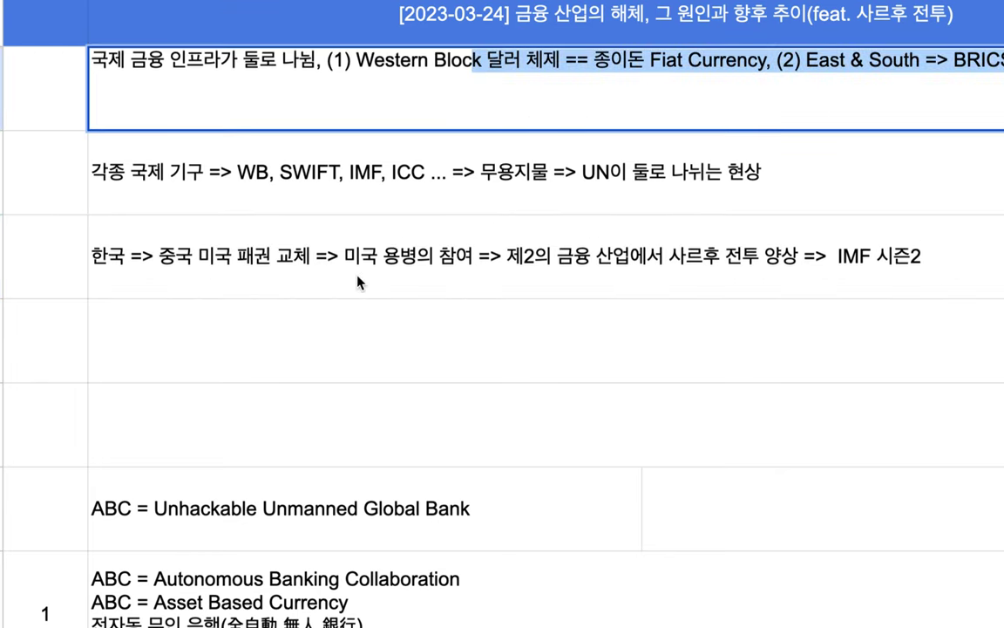
- Start a note in the empty row 5 cell reading "우크라이나 => 한반도 상황 => 줄타기"
{"action": "left_click", "coordinate": [262, 340]}
{"action": "type", "text": "우크라이나 "}
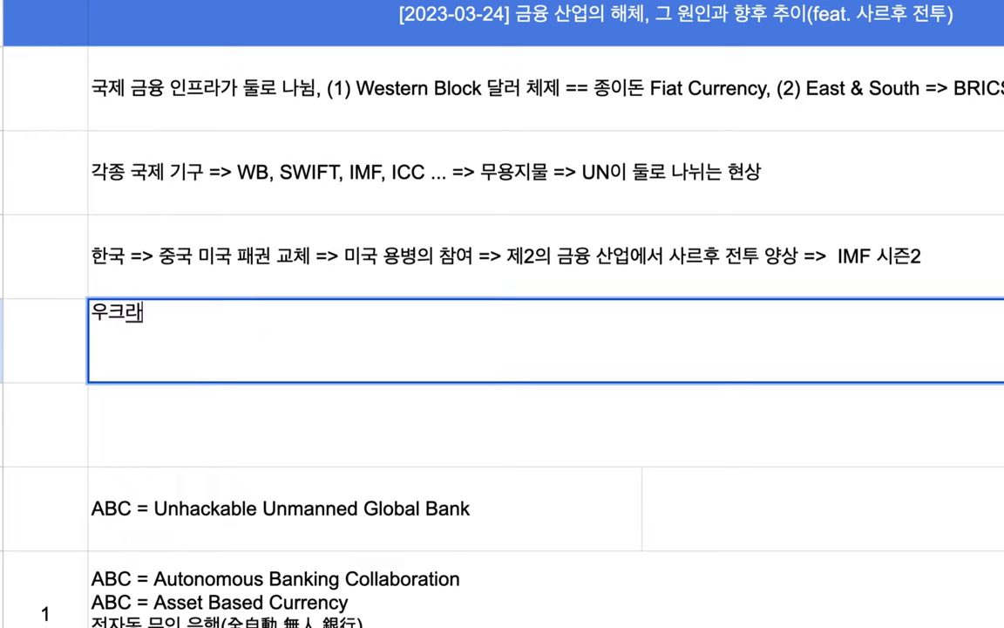
{"action": "type", "text": "=>"}
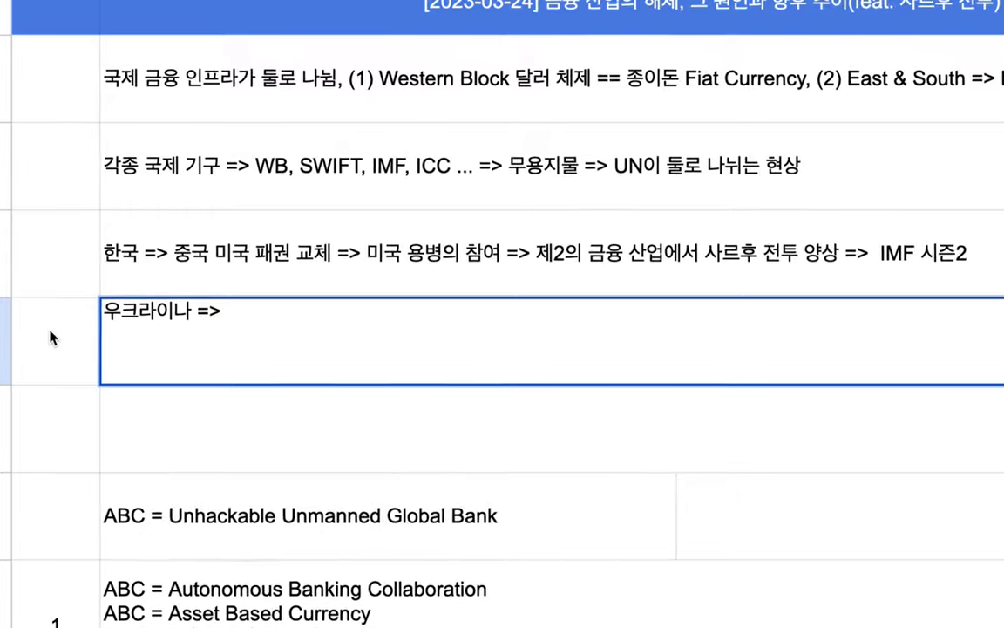
{"action": "type", "text": " 한반도 ㅅ"}
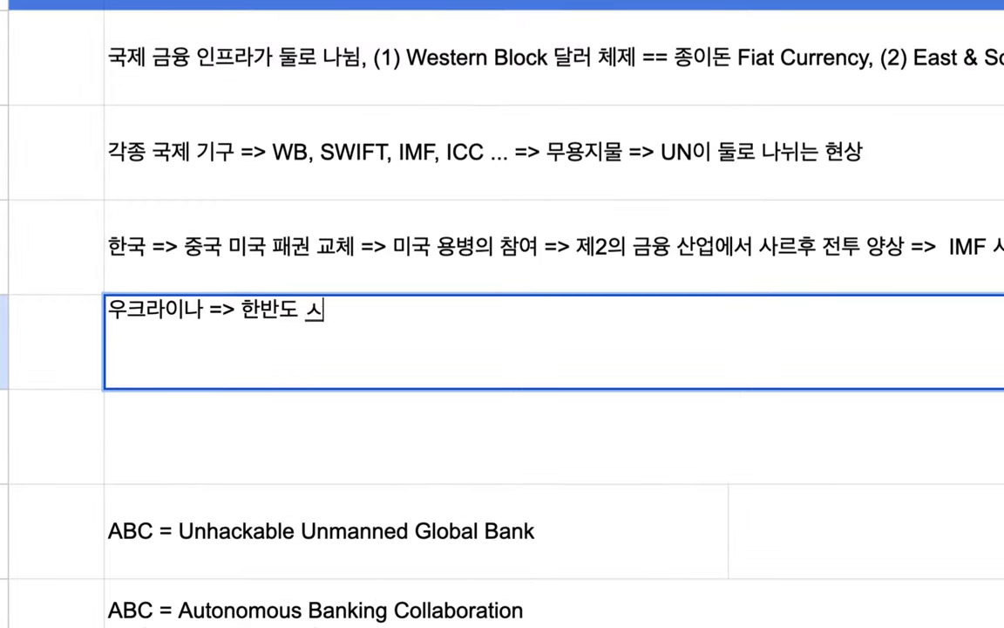
{"action": "type", "text": "상황 => 줄타기"}
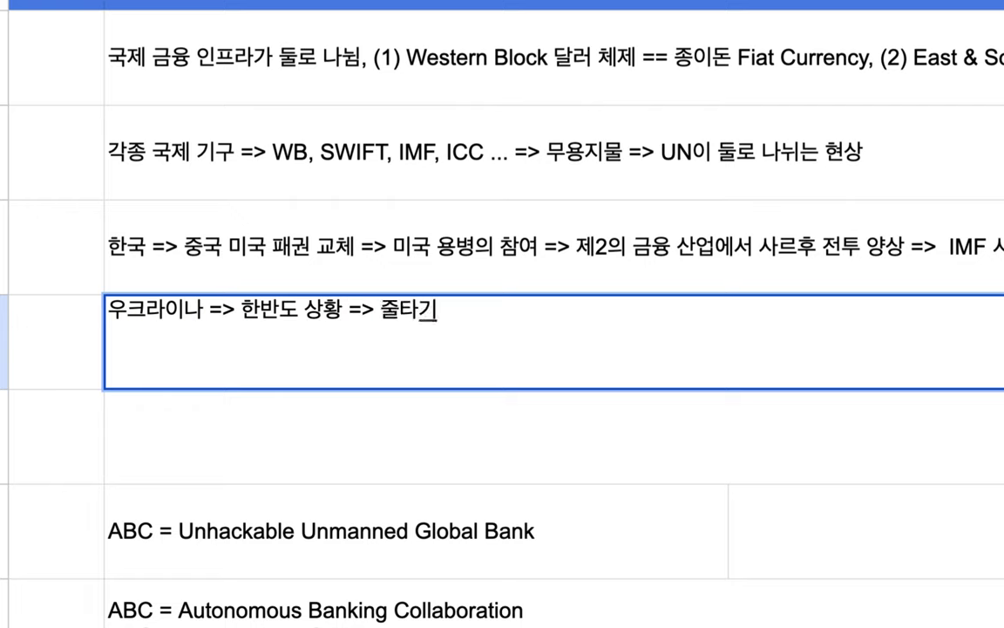
- Extend the row 5 note with "(러시아, 유럽 양쪽에서 이익) => 멸망"
{"action": "type", "text": "(러시아,"}
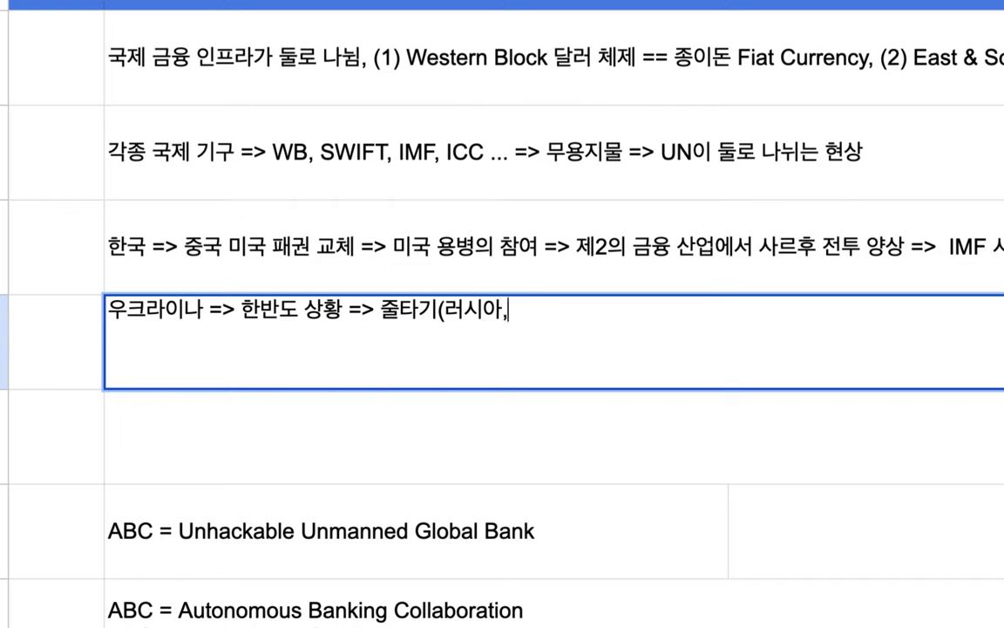
{"action": "type", "text": " 유럽"}
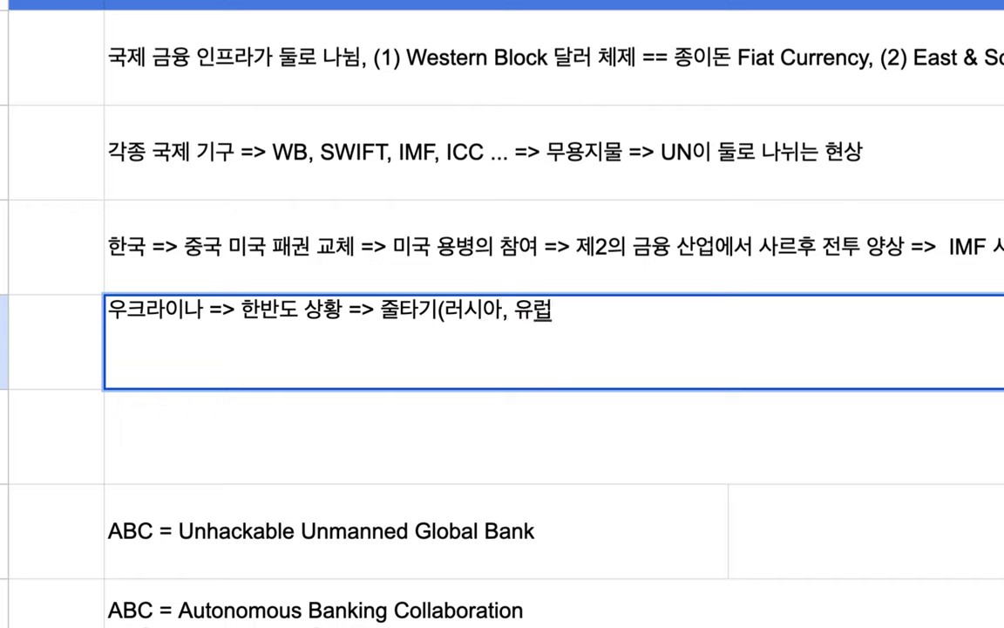
{"action": "type", "text": " 양쪽에서 "}
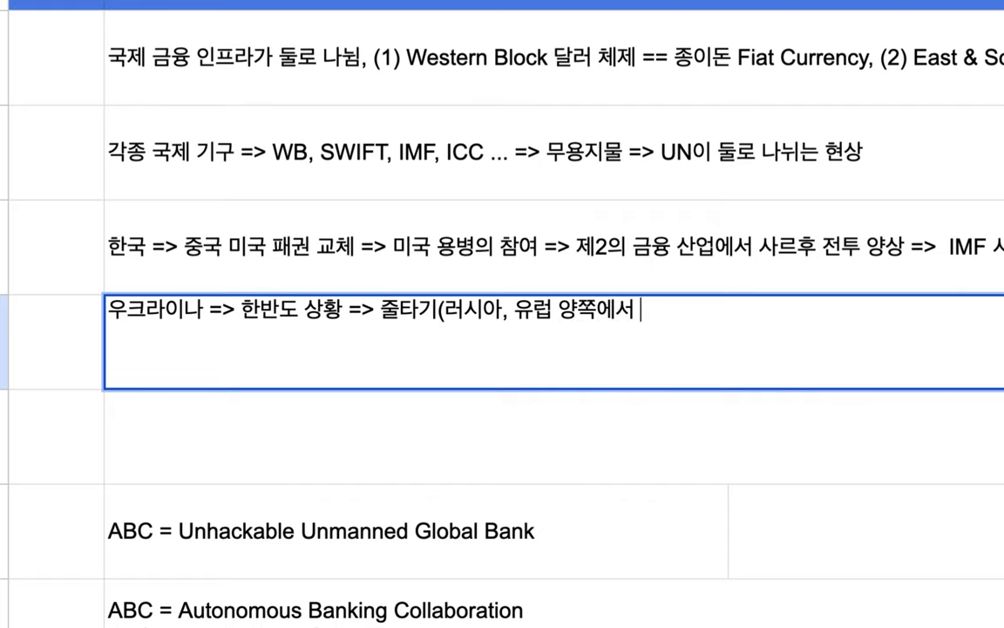
{"action": "type", "text": "이익"}
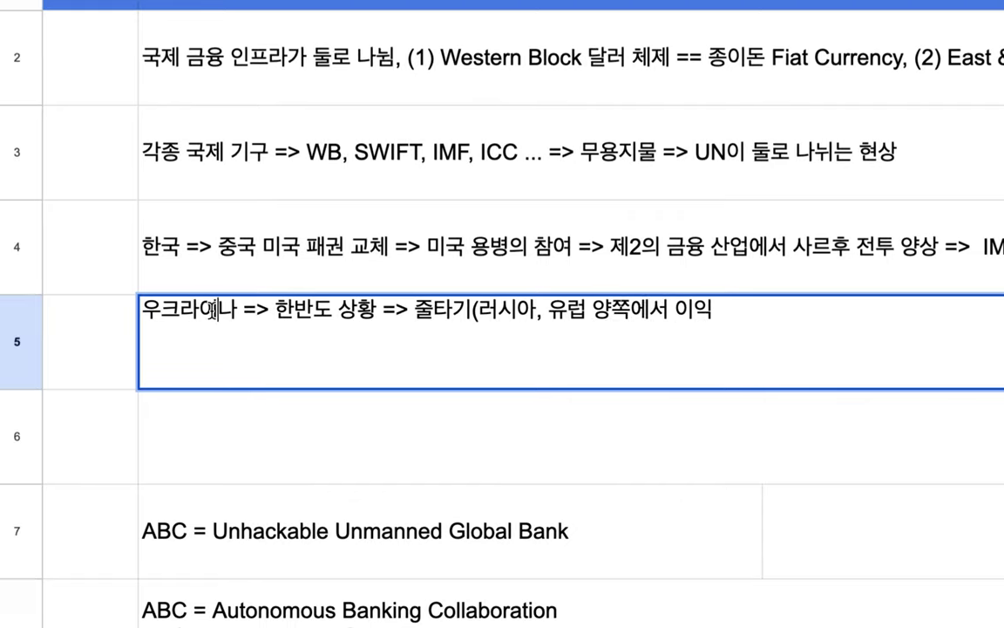
{"action": "double_click", "coordinate": [183, 309]}
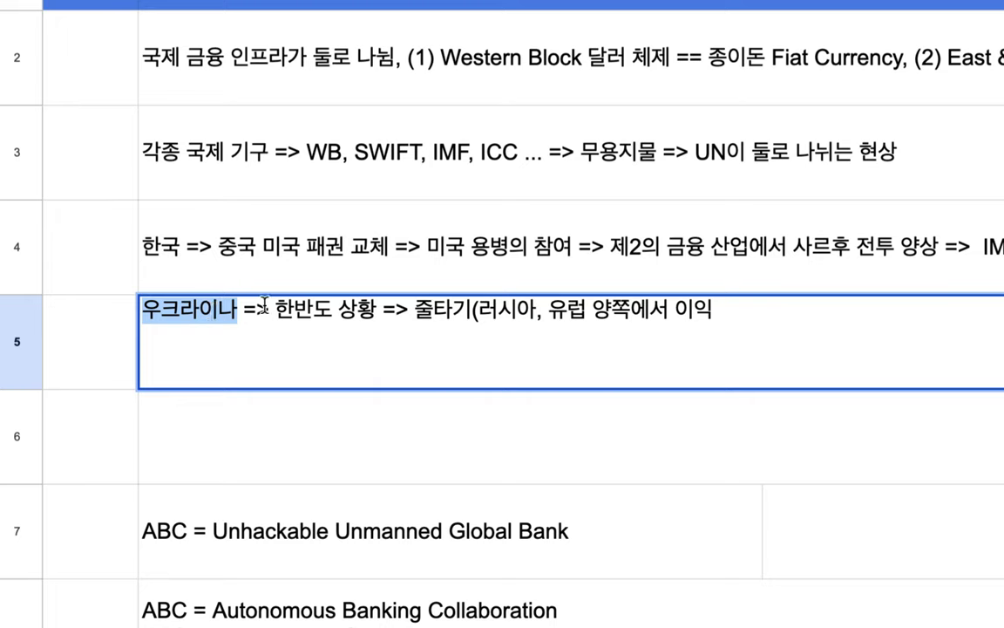
{"action": "left_click", "coordinate": [719, 312]}
{"action": "type", "text": ") ="}
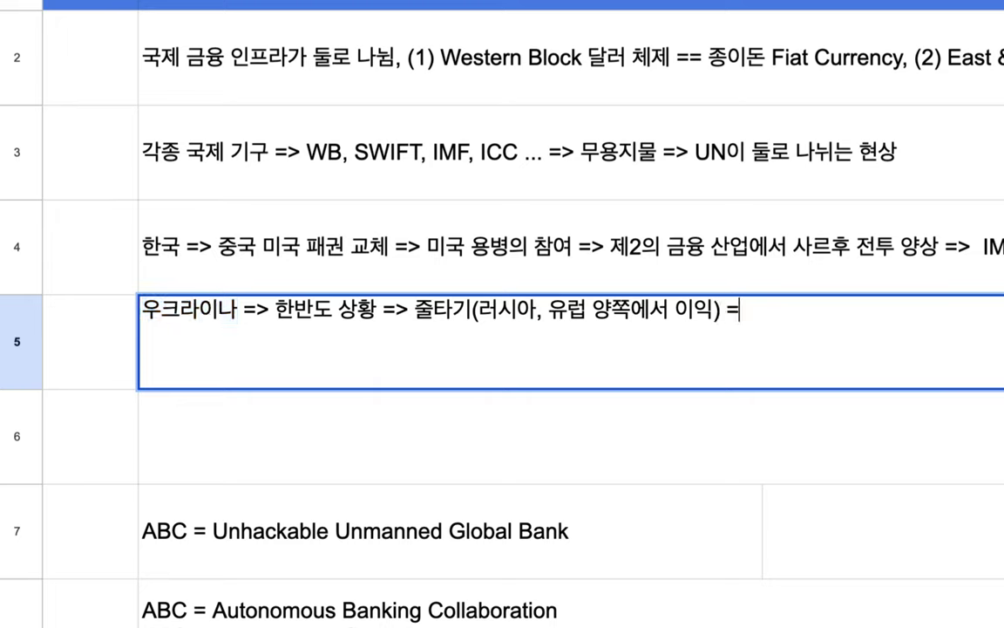
{"action": "type", "text": "> 며ㄹ망"}
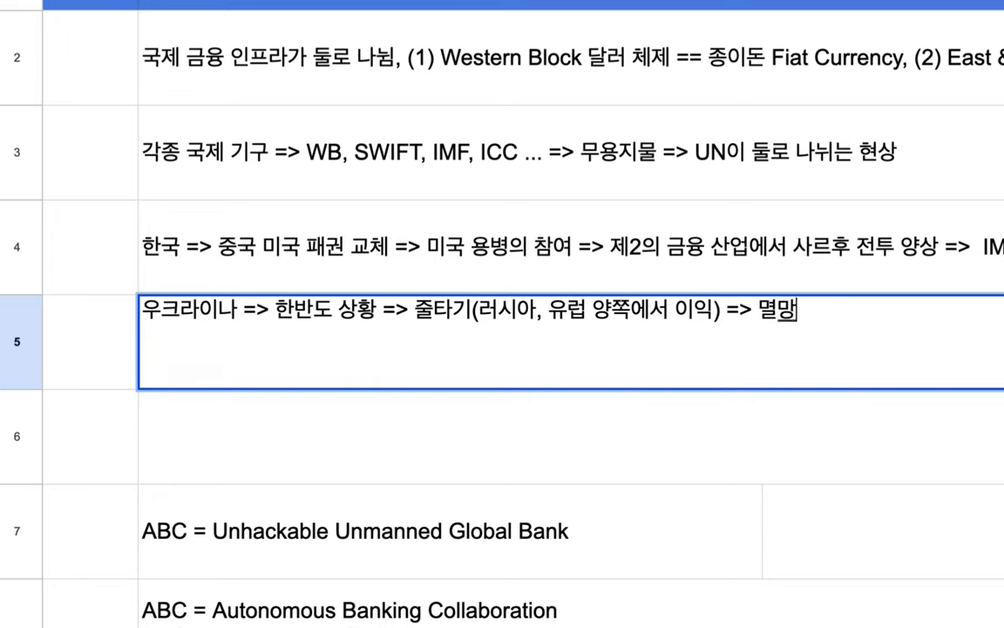
{"action": "double_click", "coordinate": [825, 310]}
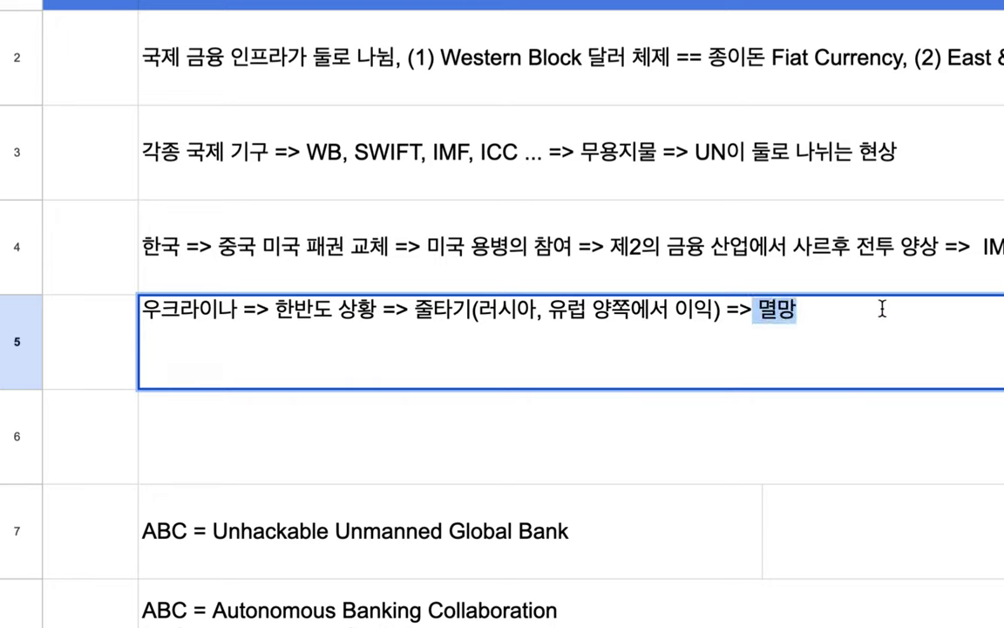
{"action": "left_click_drag", "start_coordinate": [409, 311], "coordinate": [699, 316]}
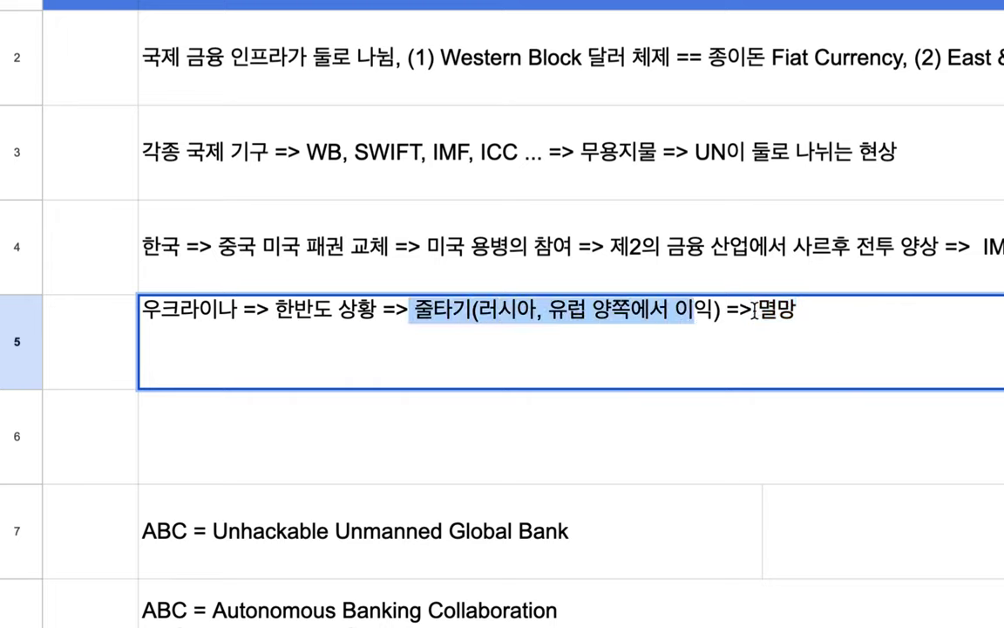
{"action": "double_click", "coordinate": [820, 309]}
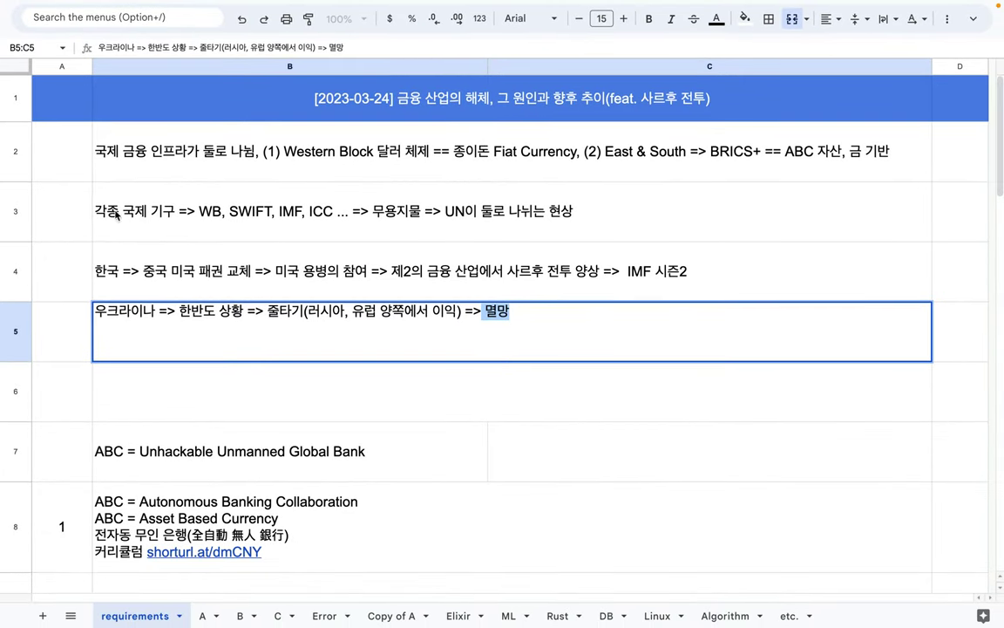
- Delete rows 2 to 5 with the lecture notes and select the empty merged cell below the title
{"action": "left_click_drag", "start_coordinate": [19, 149], "coordinate": [15, 355]}
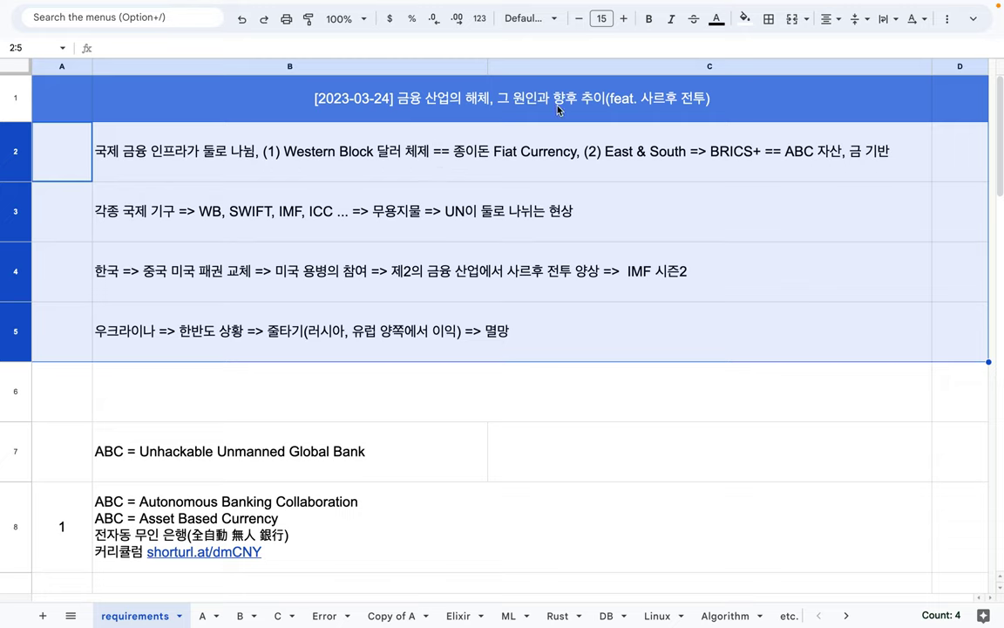
{"action": "right_click", "coordinate": [9, 230]}
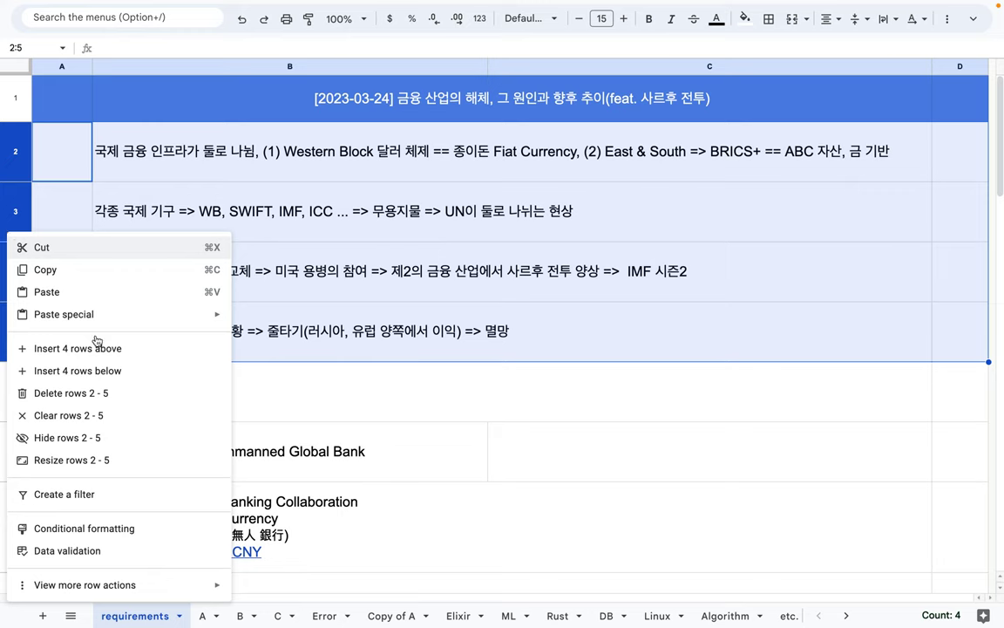
{"action": "left_click", "coordinate": [119, 397]}
{"action": "left_click", "coordinate": [327, 172]}
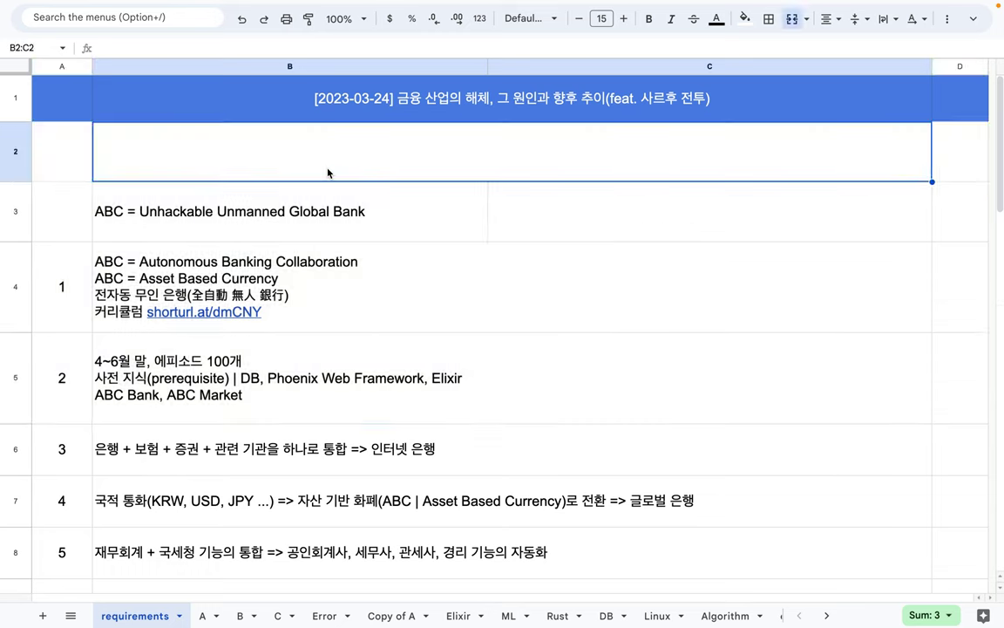